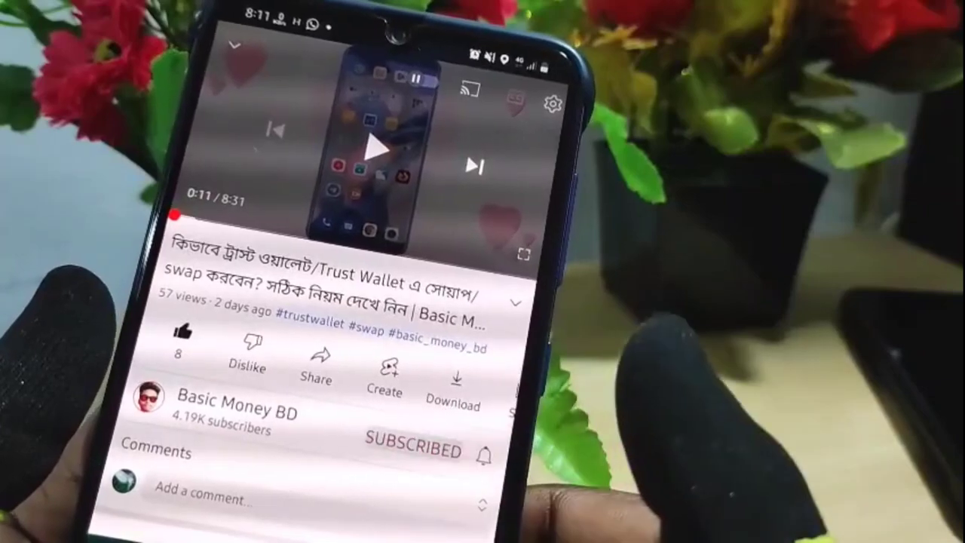
click(490, 450)
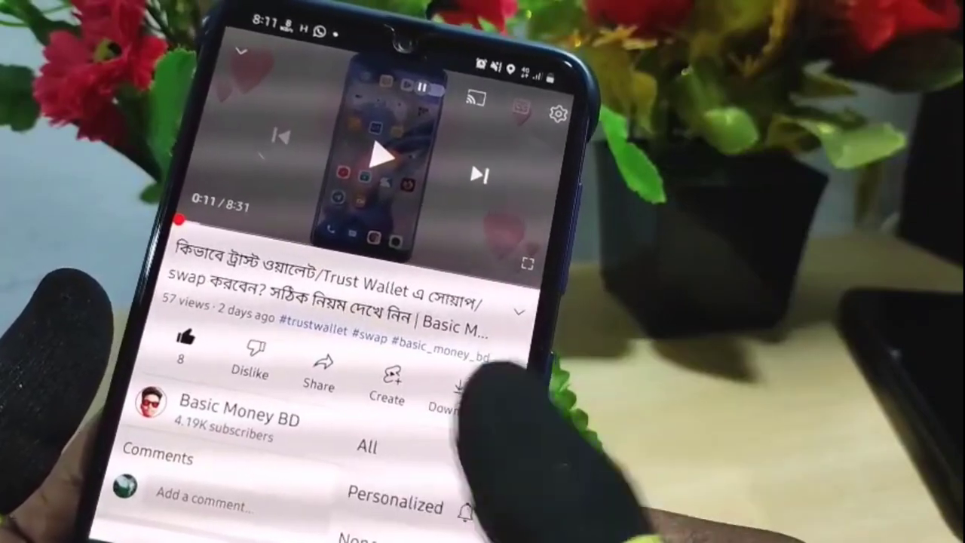
click(368, 445)
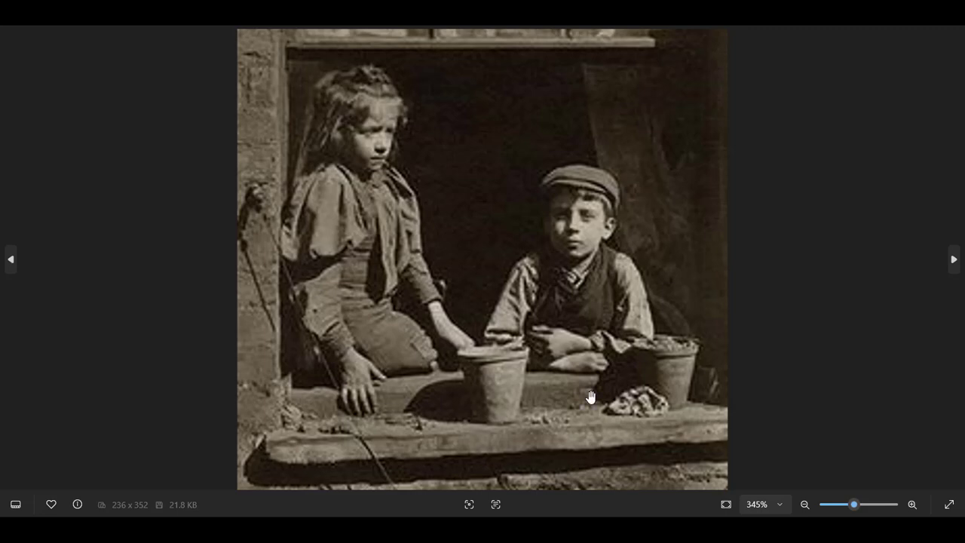
Step: Examine the old black-and-white photo of the two children and compare it with the colourised version
scroll(511, 248, down, 5)
scroll(510, 248, down, 2)
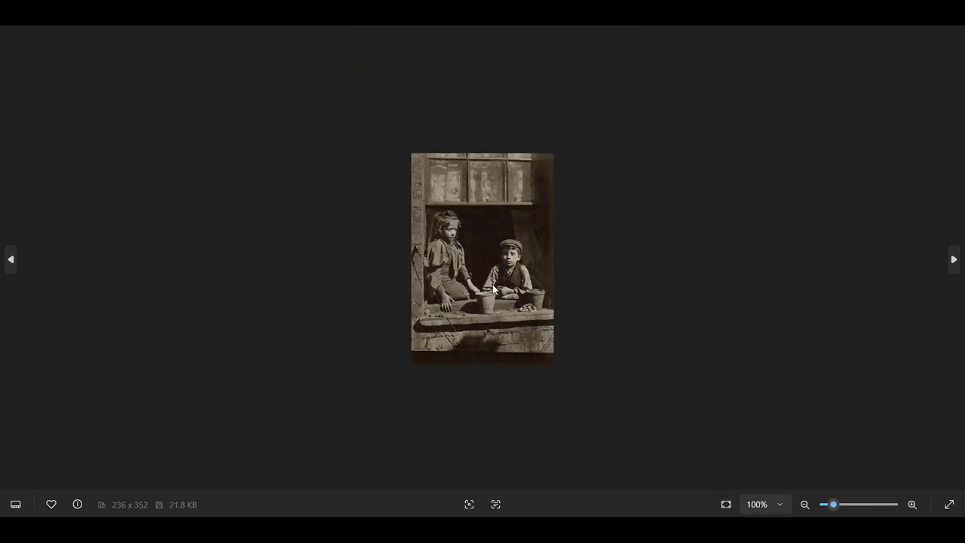
scroll(503, 275, up, 2)
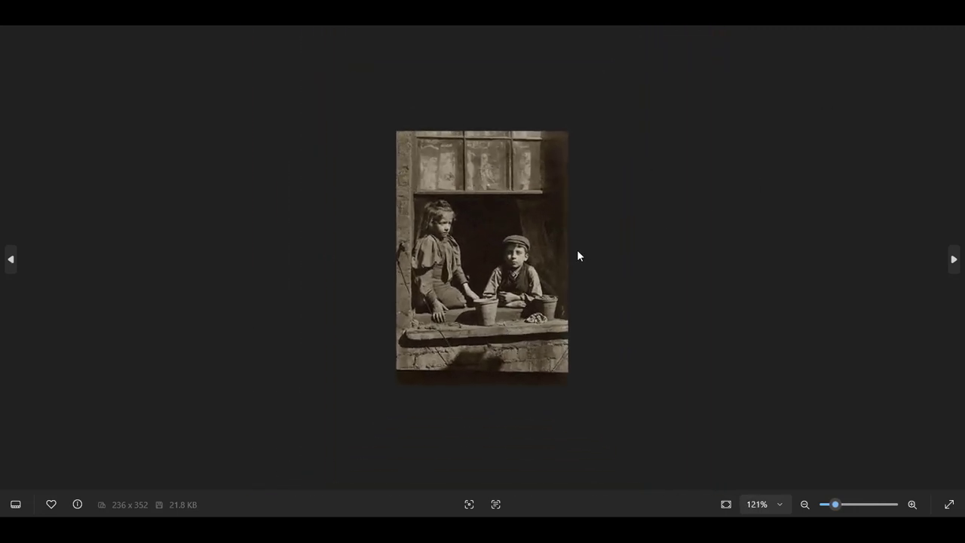
scroll(552, 255, down, 1)
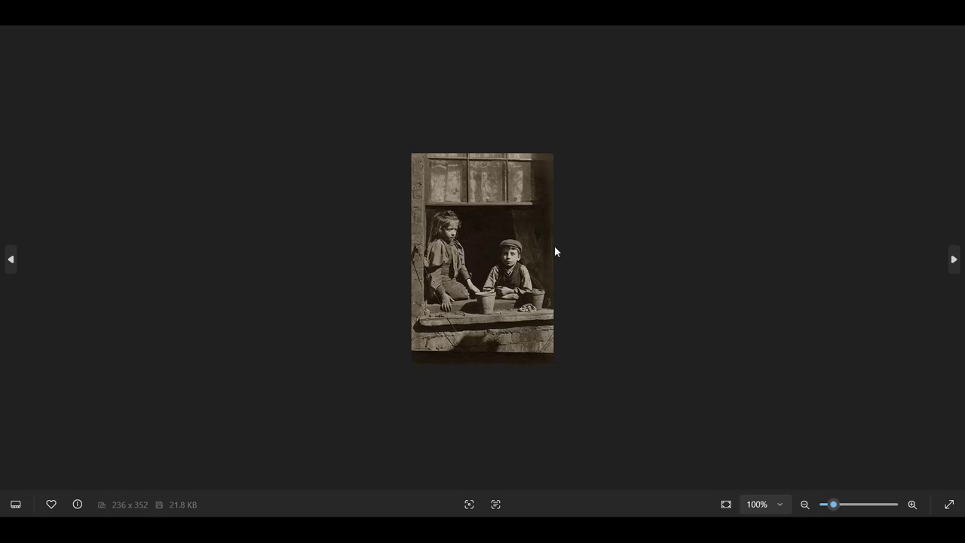
scroll(553, 250, up, 1)
click(440, 493)
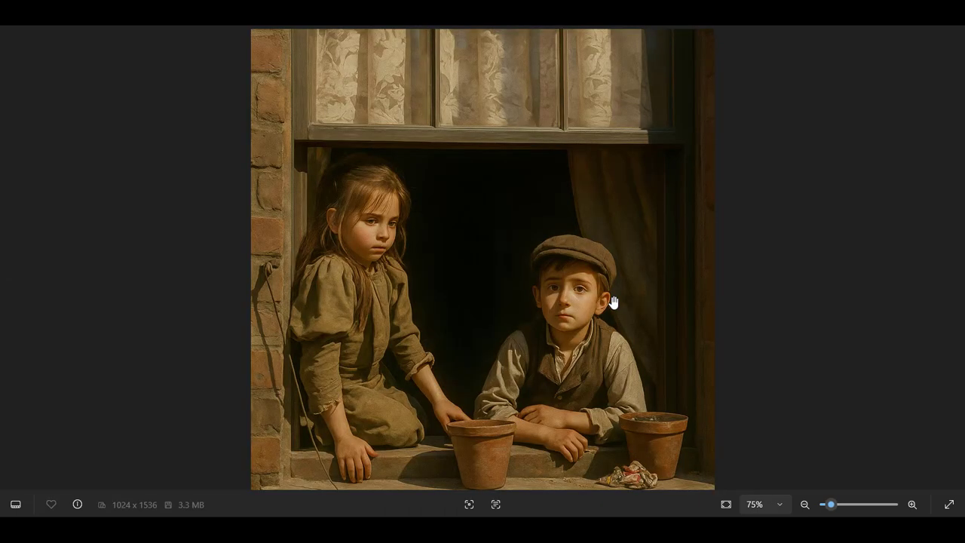
scroll(613, 301, down, 1)
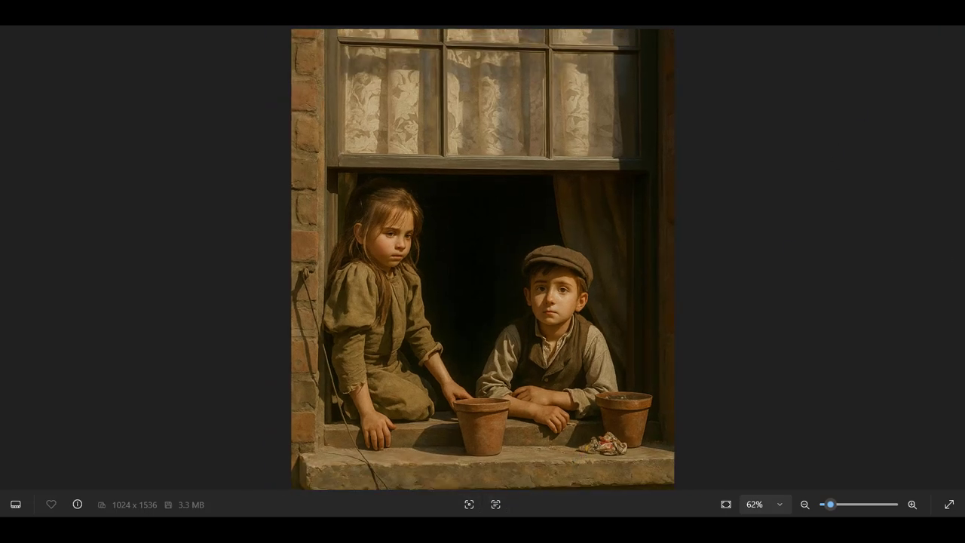
mouse_move(455, 530)
scroll(521, 219, down, 1)
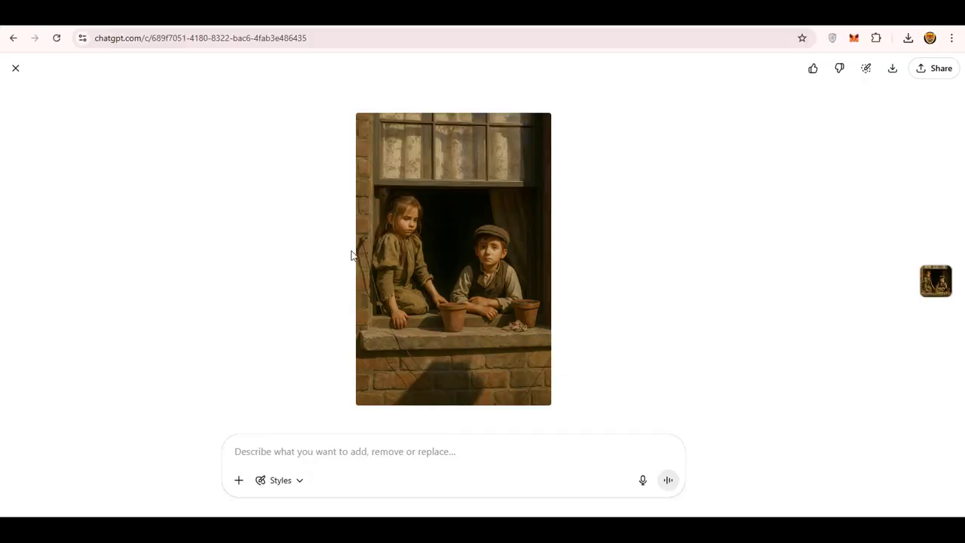
Step: Close the enlarged image in the ChatGPT conversation and review the uploaded old photo and the prompt used to digitise it
click(15, 68)
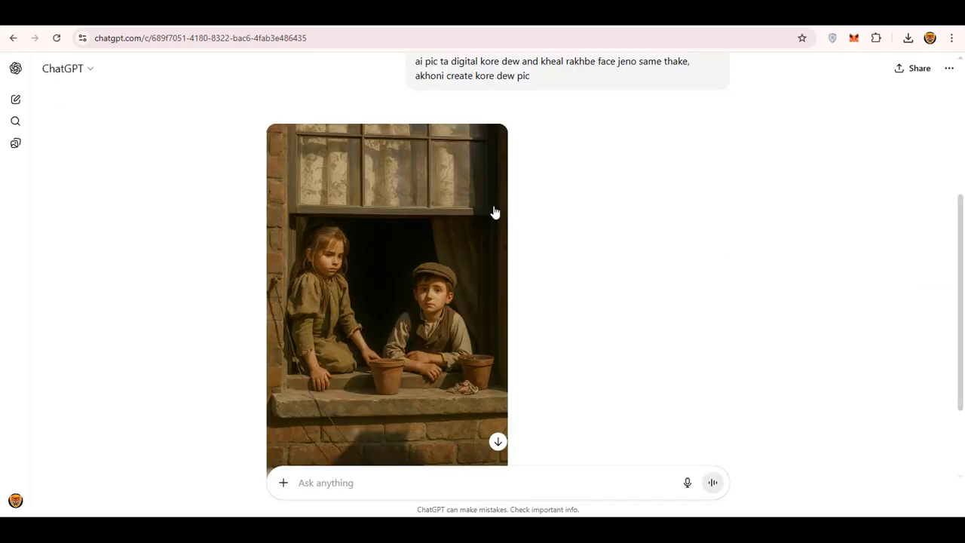
scroll(629, 249, up, 3)
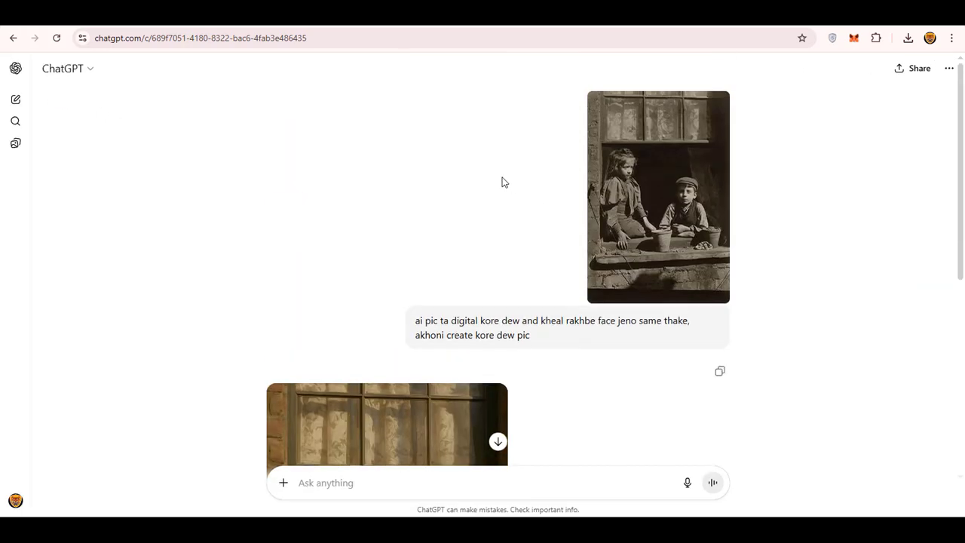
scroll(565, 168, down, 1)
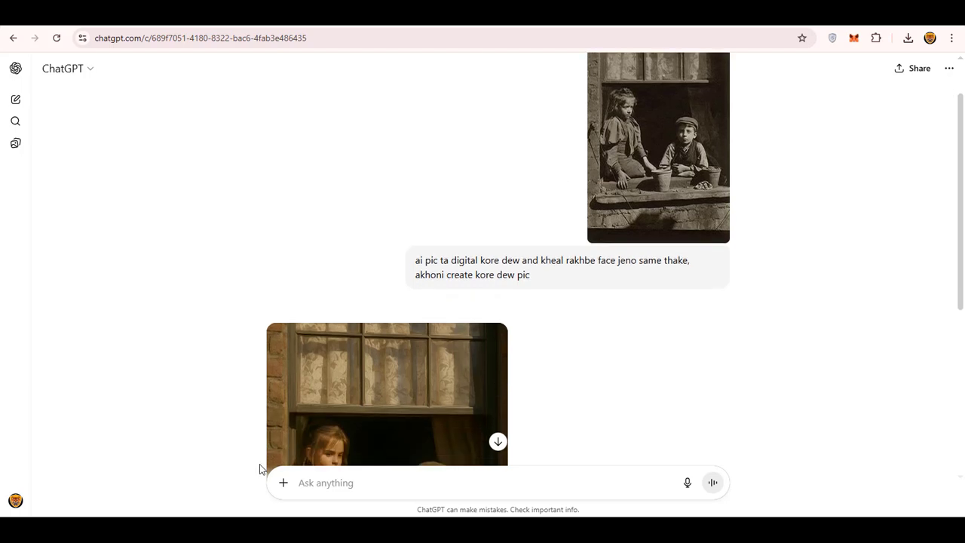
click(281, 486)
click(450, 185)
drag(550, 265, 648, 261)
click(584, 261)
click(694, 266)
scroll(544, 272, down, 3)
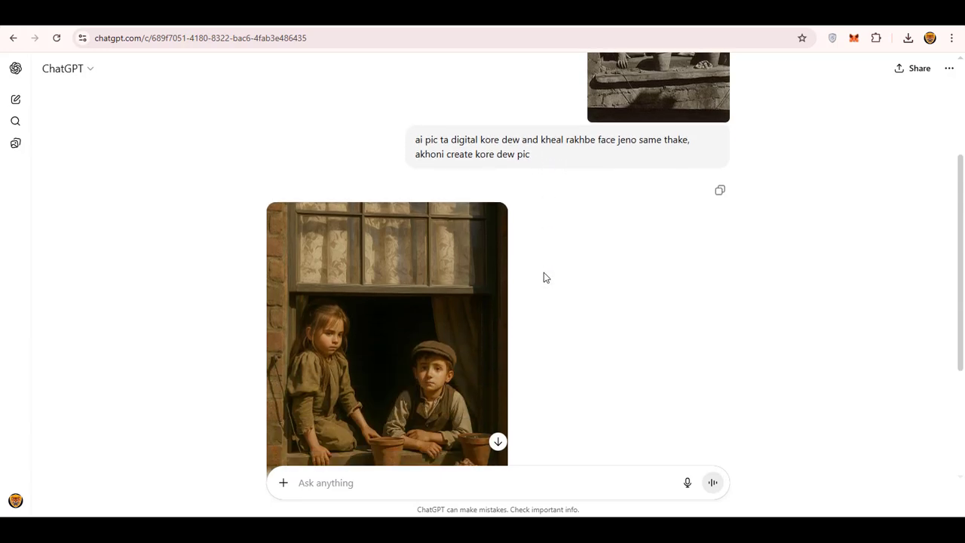
Step: View the generated colour image enlarged, return to the conversation and compare it with the uploaded photo
click(433, 300)
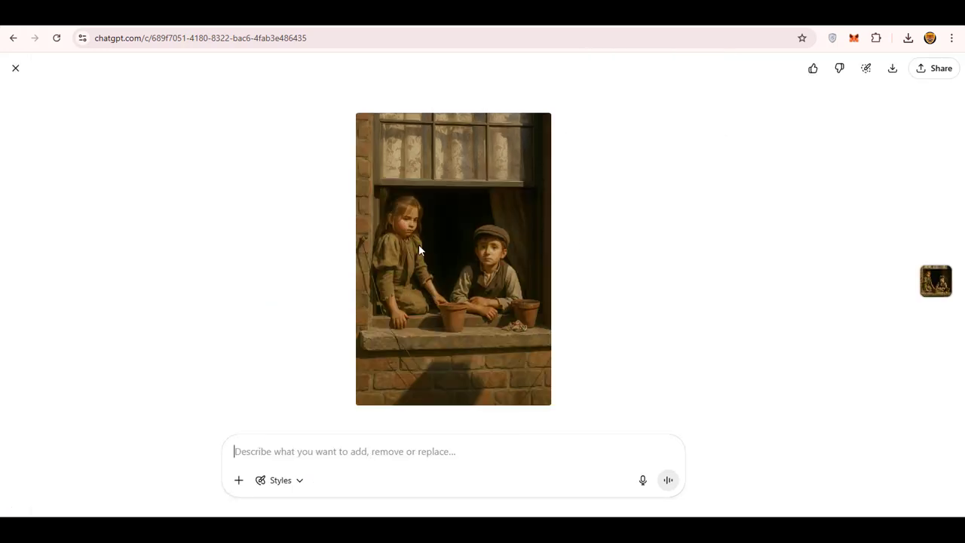
click(16, 69)
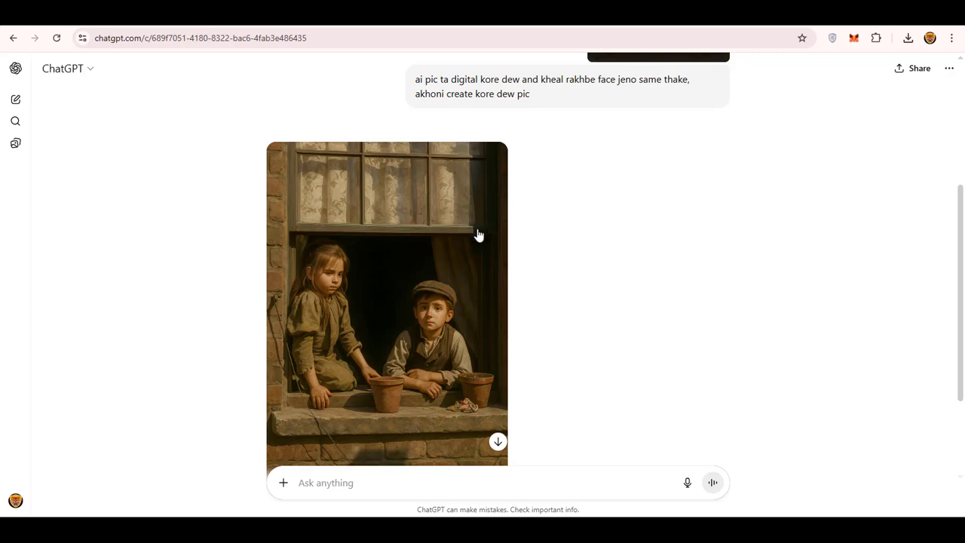
scroll(526, 217, down, 2)
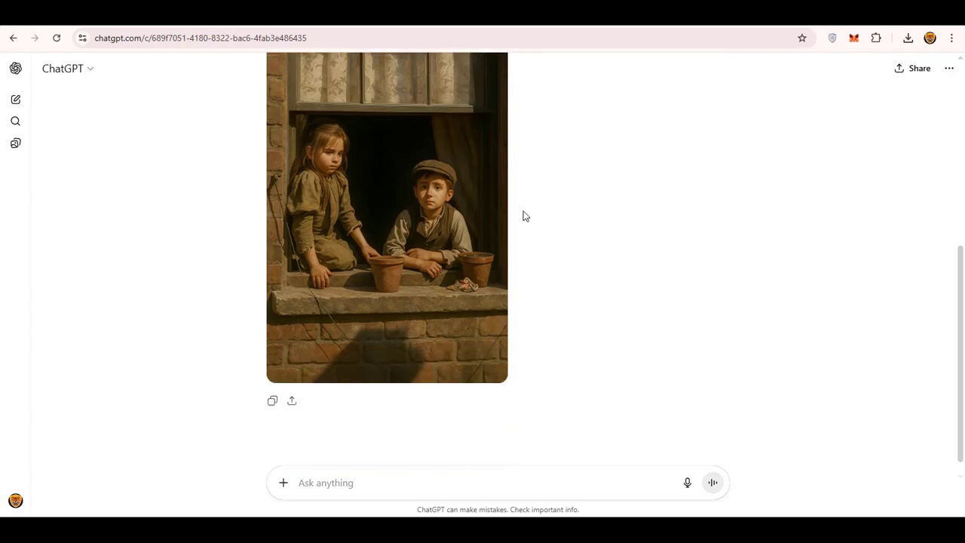
scroll(525, 216, up, 5)
scroll(565, 269, up, 1)
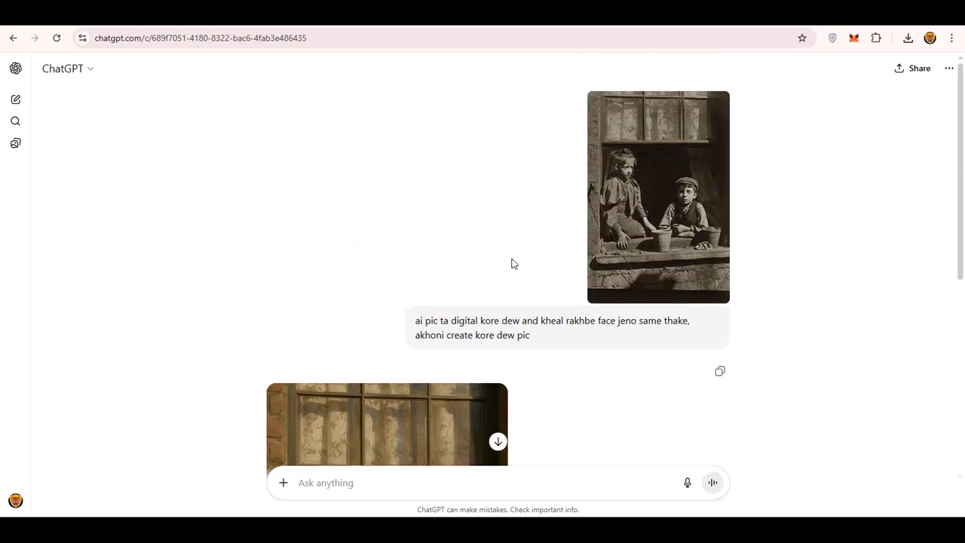
scroll(511, 263, down, 4)
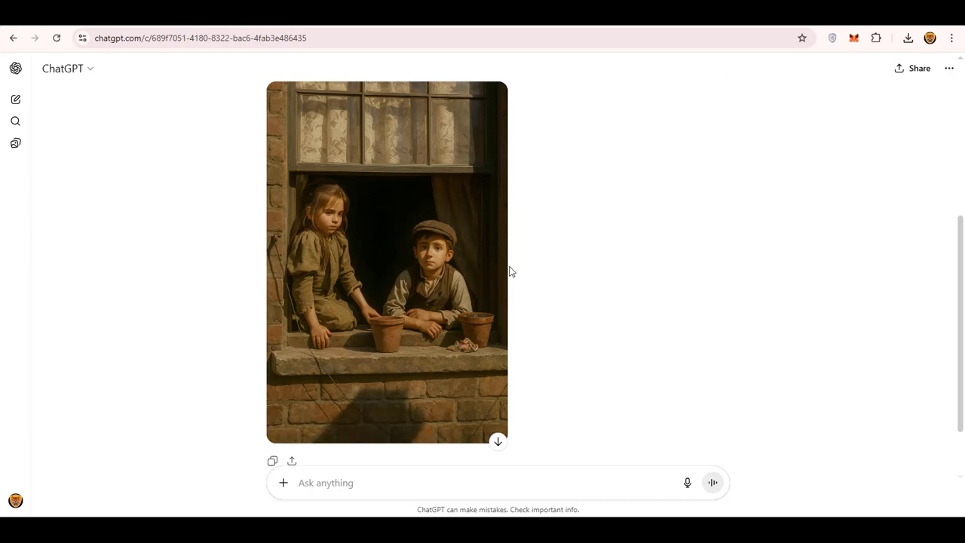
mouse_move(424, 268)
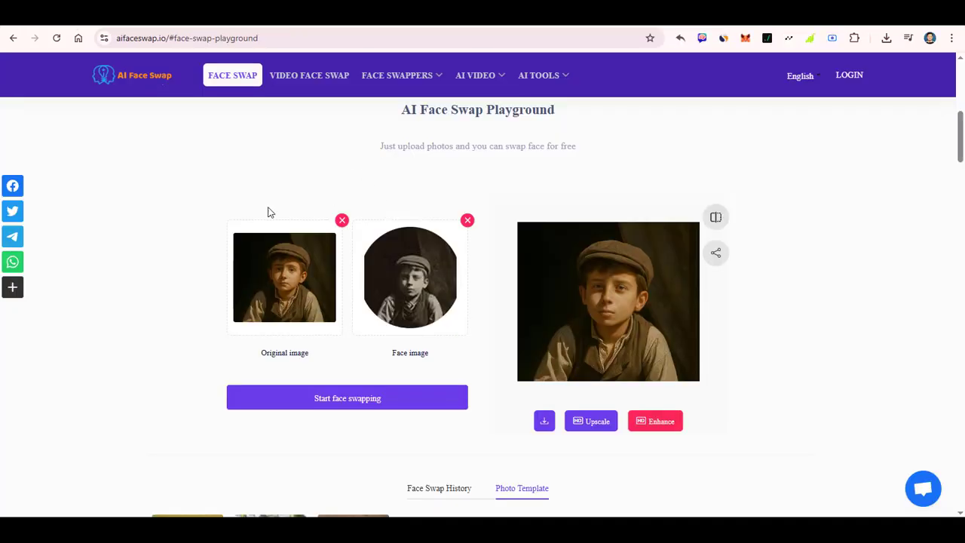
Step: Look over the AI Face Swap Playground page with its original image, face image and swapped result
scroll(209, 205, down, 2)
scroll(209, 204, up, 3)
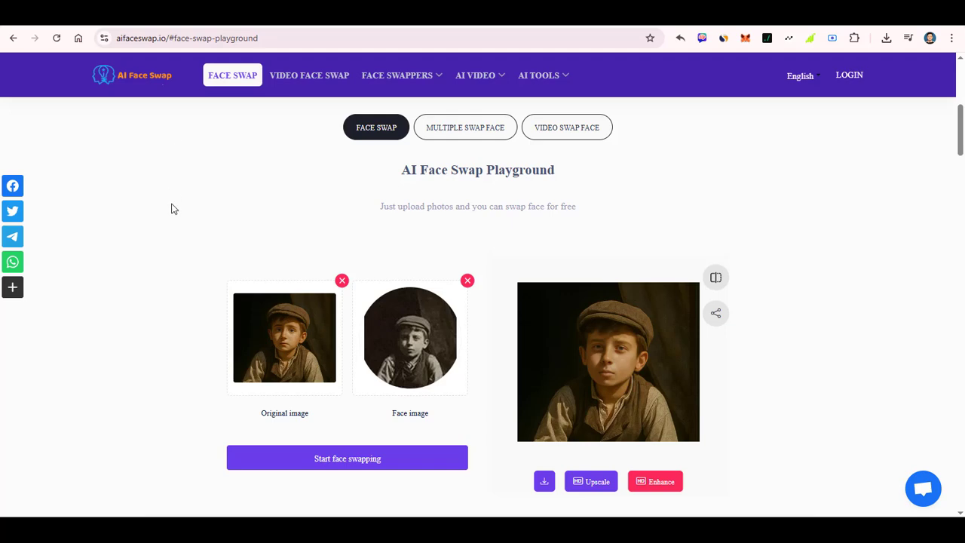
scroll(179, 219, down, 2)
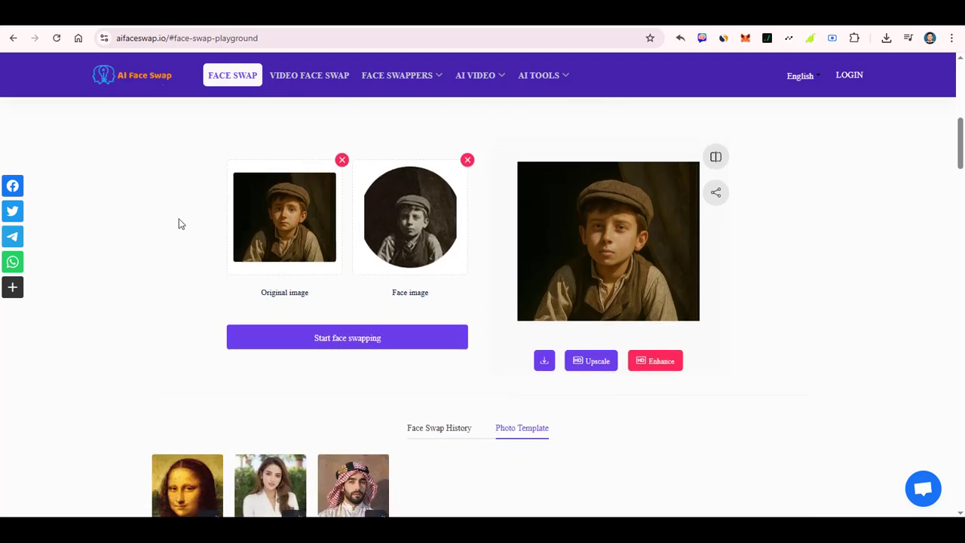
scroll(178, 220, up, 3)
scroll(180, 223, down, 2)
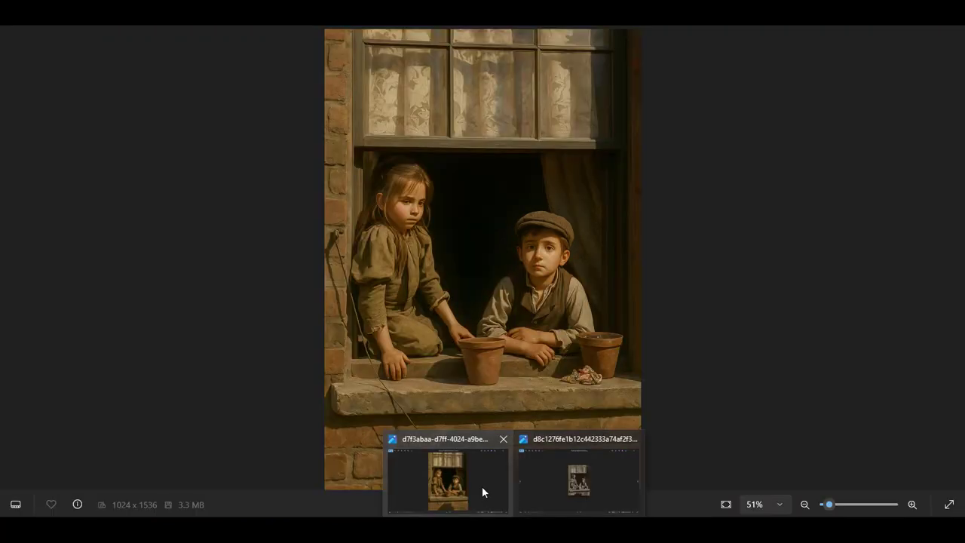
Step: Compare the boy's face close up in the colourised photo with the enlarged face-swap result on aifaceswap.io
click(483, 490)
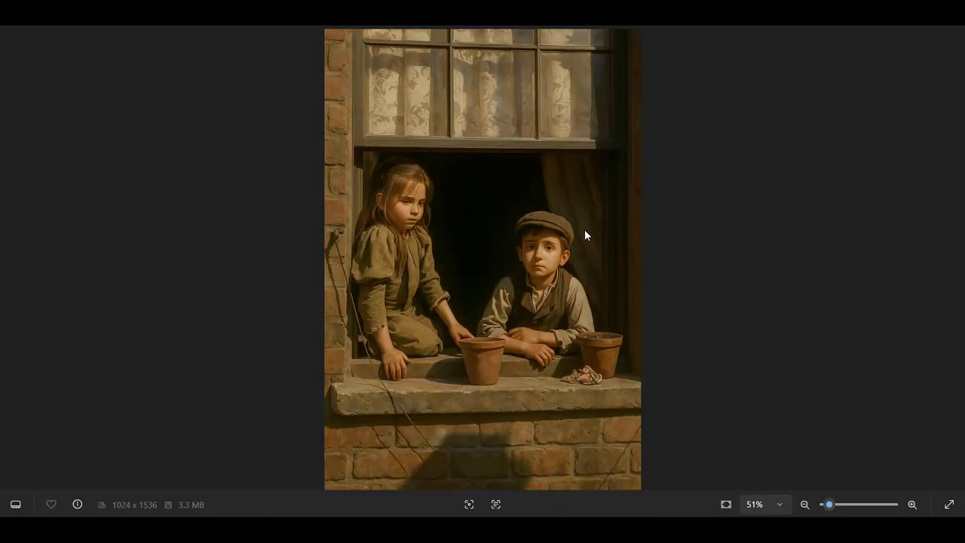
scroll(553, 238, up, 5)
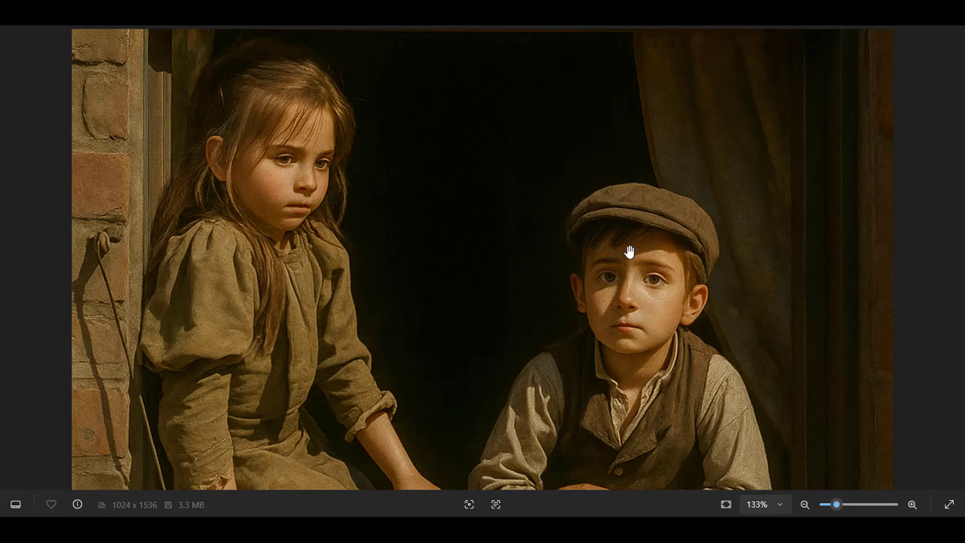
drag(650, 280, 656, 254)
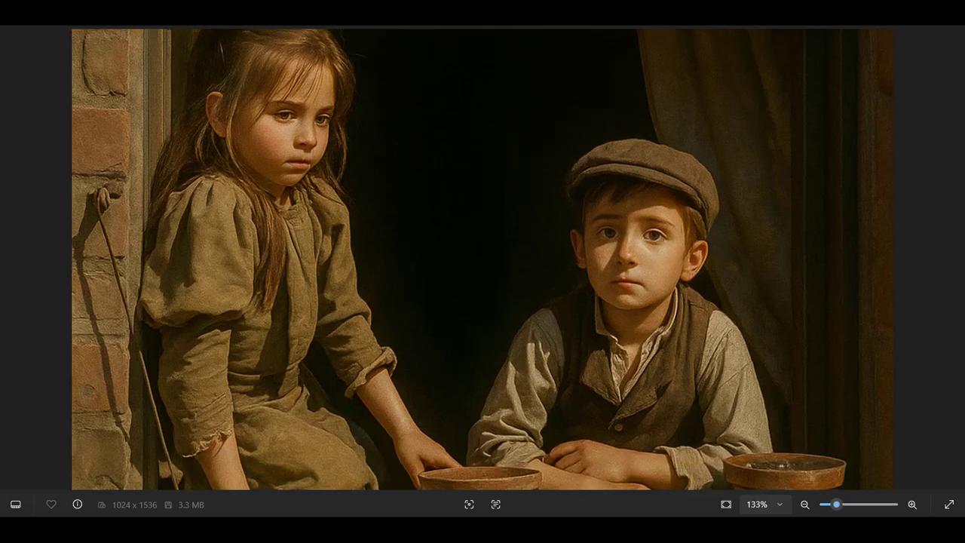
key(alt+Tab)
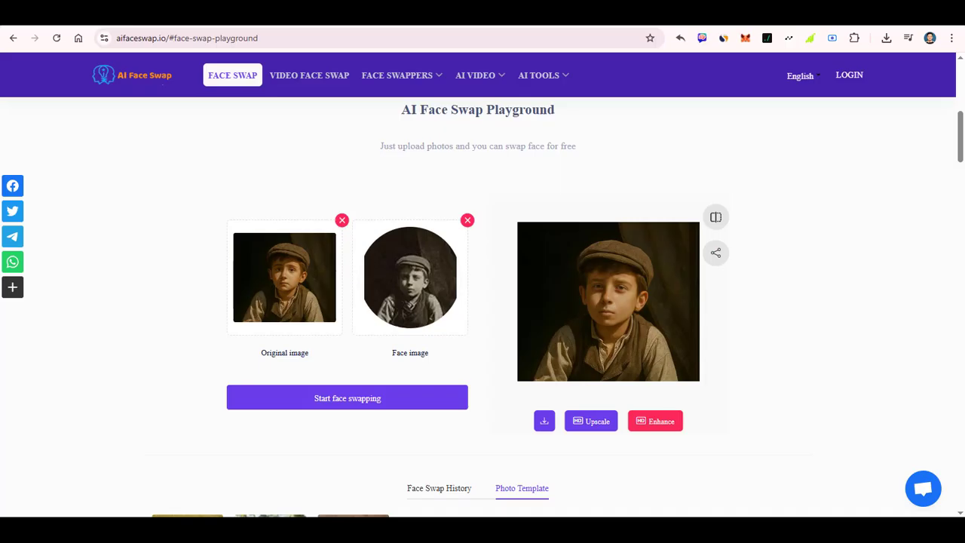
click(610, 307)
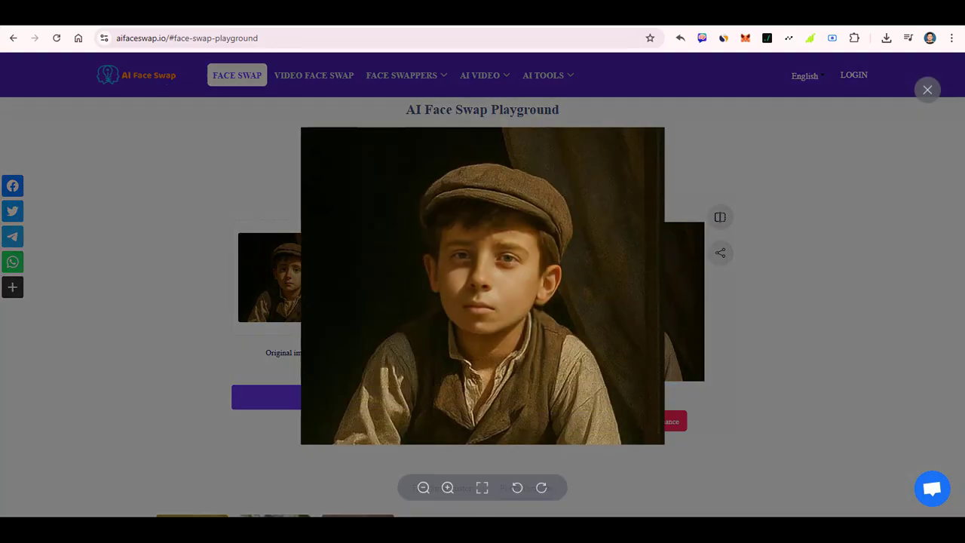
click(496, 483)
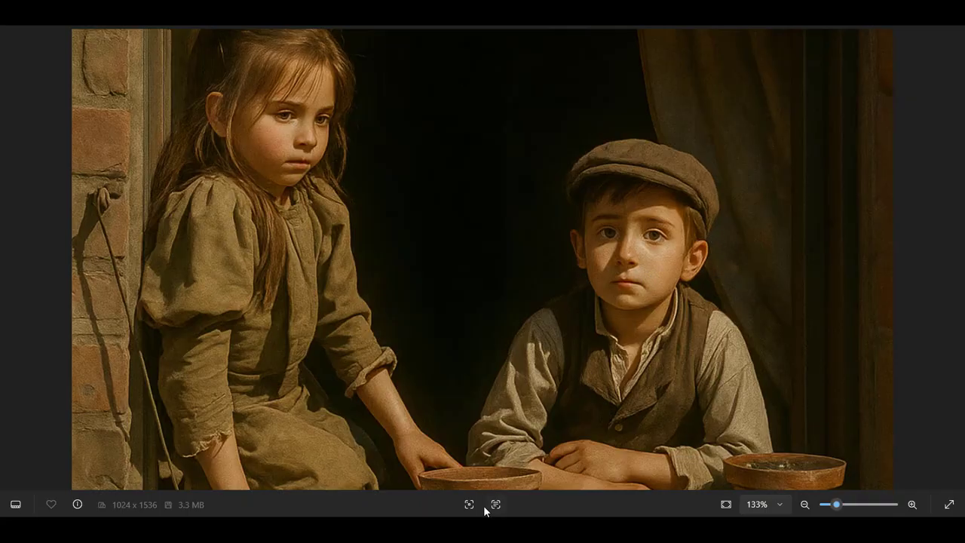
key(alt+Tab)
click(263, 377)
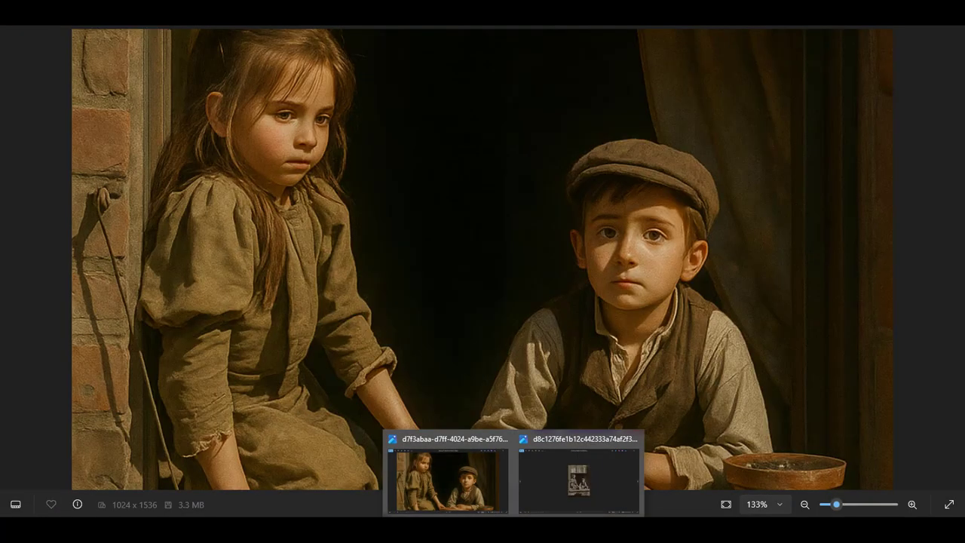
Step: Switch to New folder (17) in File Explorer, open the downloaded aifaceswap image for viewing and close it again
click(474, 529)
click(472, 282)
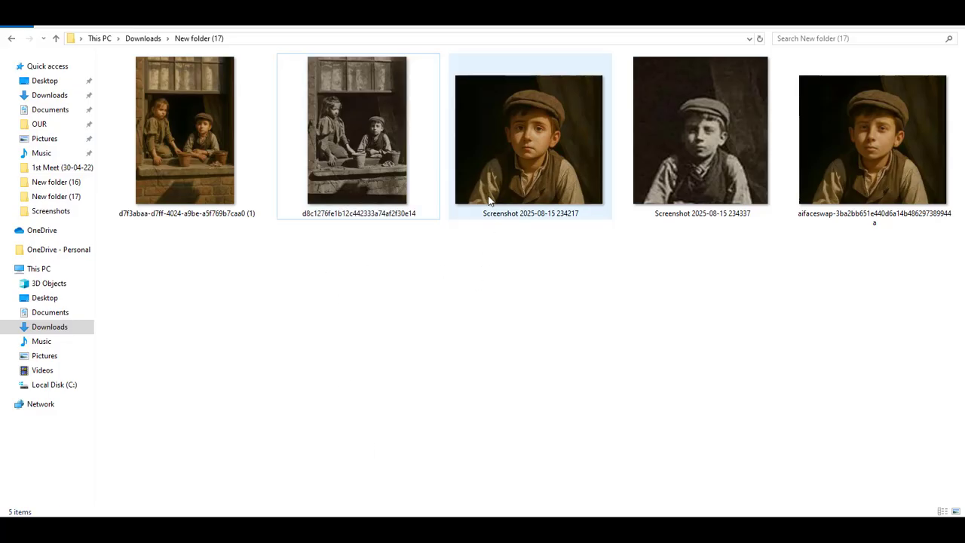
click(520, 125)
double_click(921, 147)
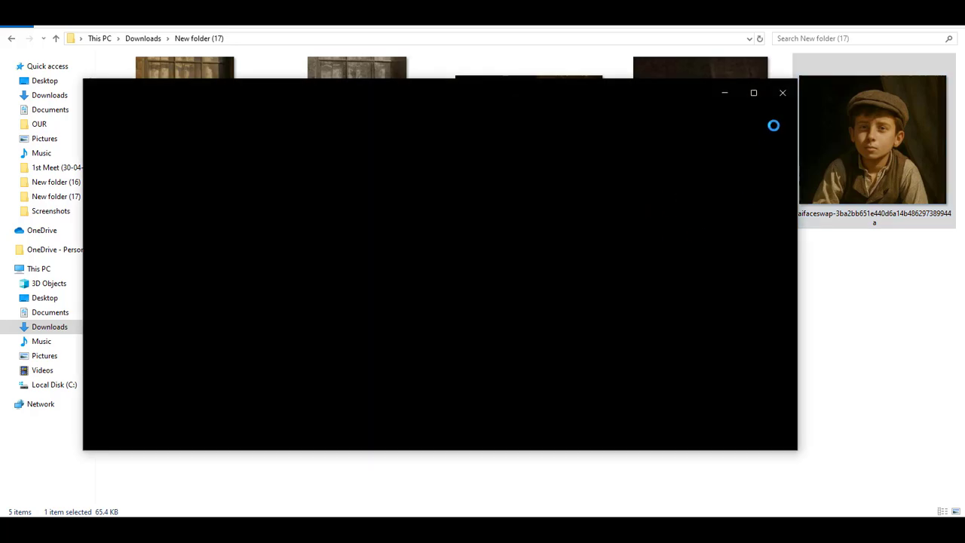
key(Escape)
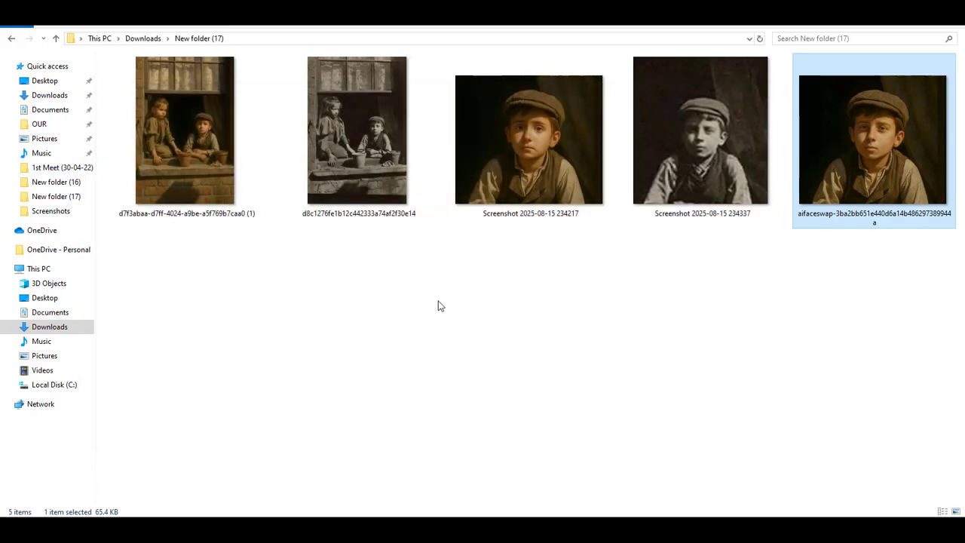
Step: Review the old photo, the black-and-white crop of the boy and the colourised photo among the folder's files
click(379, 287)
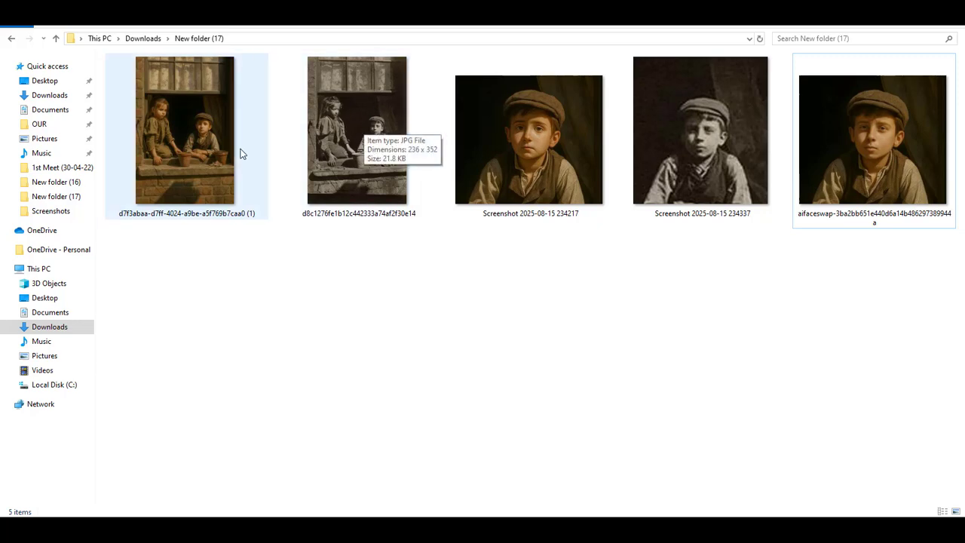
click(378, 119)
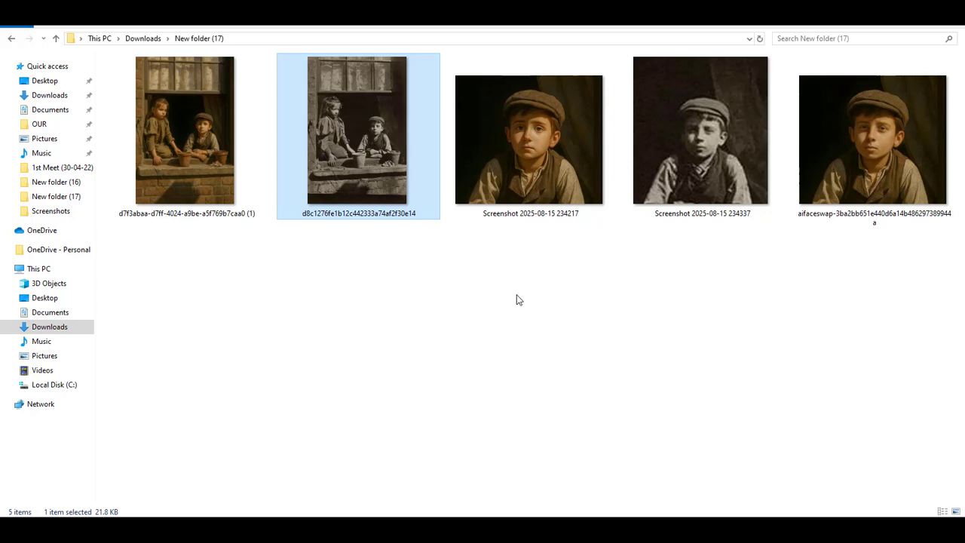
click(697, 139)
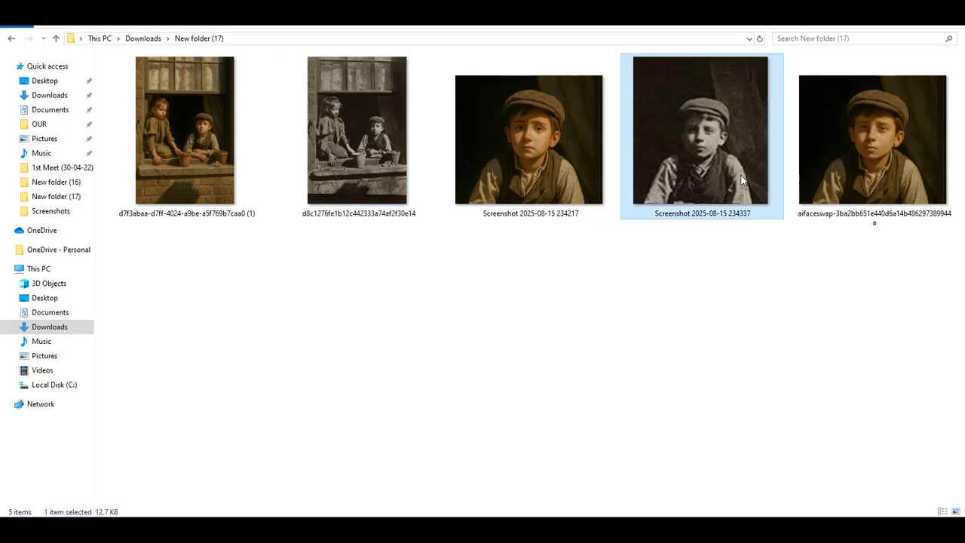
click(188, 155)
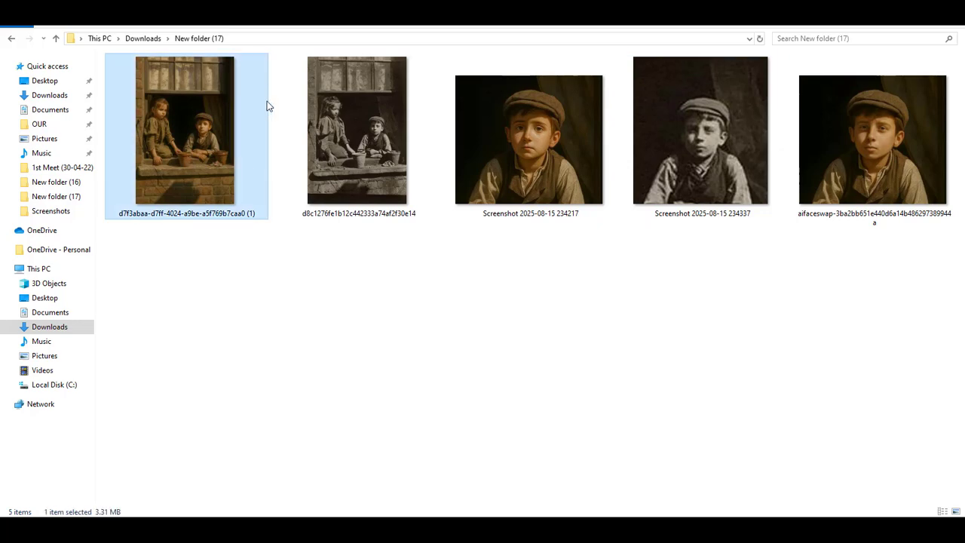
Step: Compare the colourised photo with the colour and black-and-white crops of the boy in New folder (17)
mouse_move(214, 117)
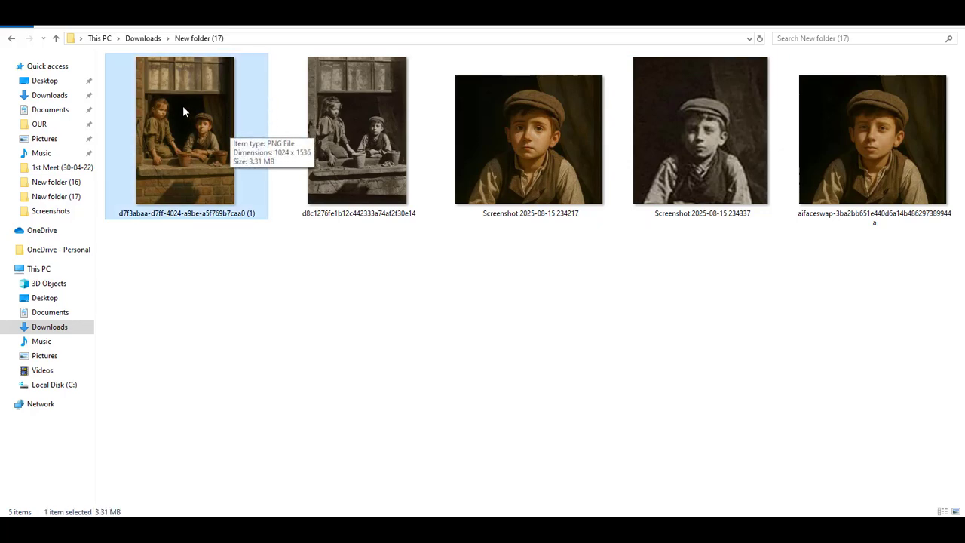
click(478, 132)
click(641, 140)
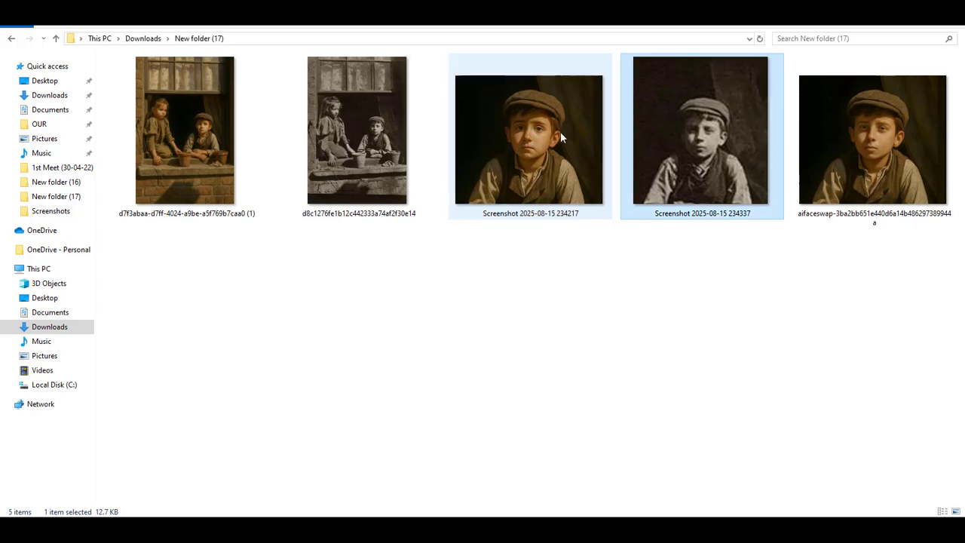
click(529, 140)
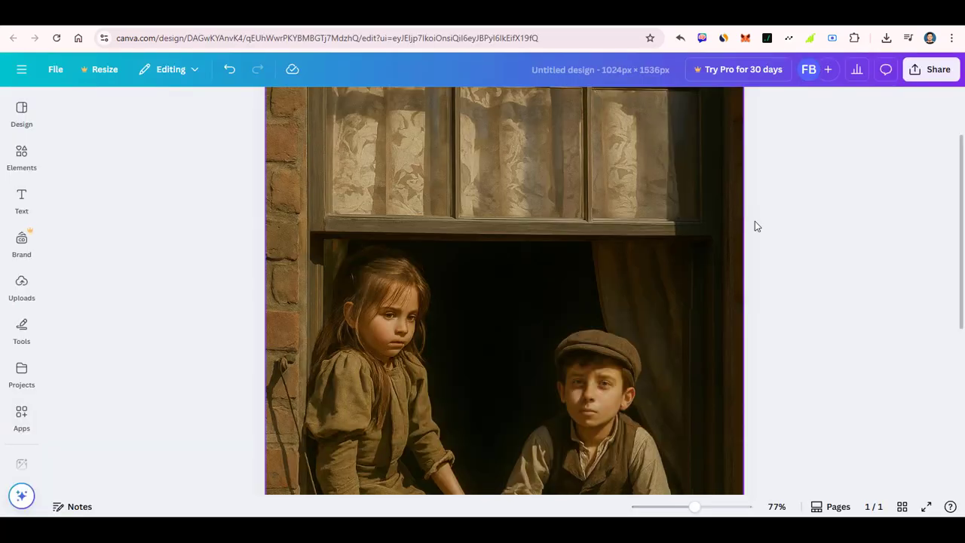
Step: Switch to the Canva design and examine the colourised photo with the boy's face-swap picture placed over it
scroll(649, 244, down, 3)
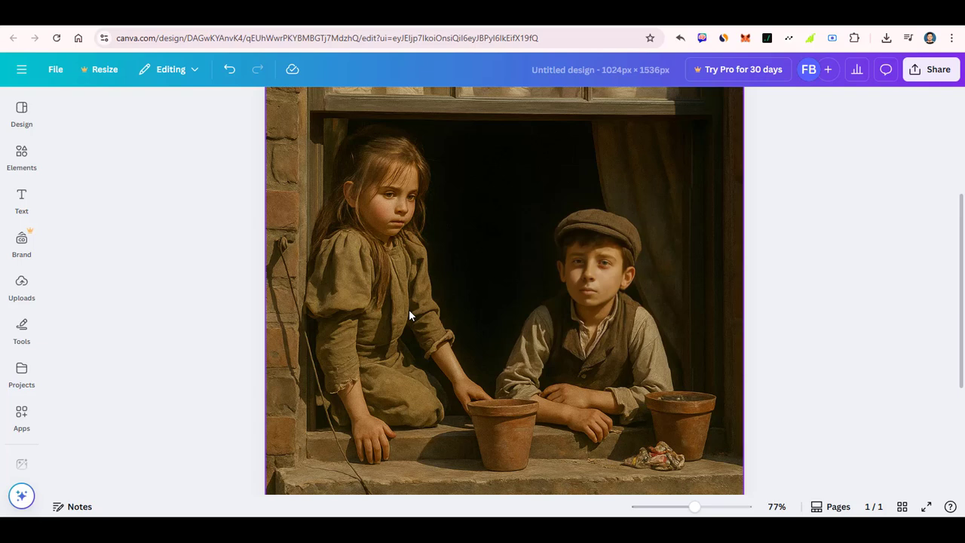
scroll(409, 309, down, 3)
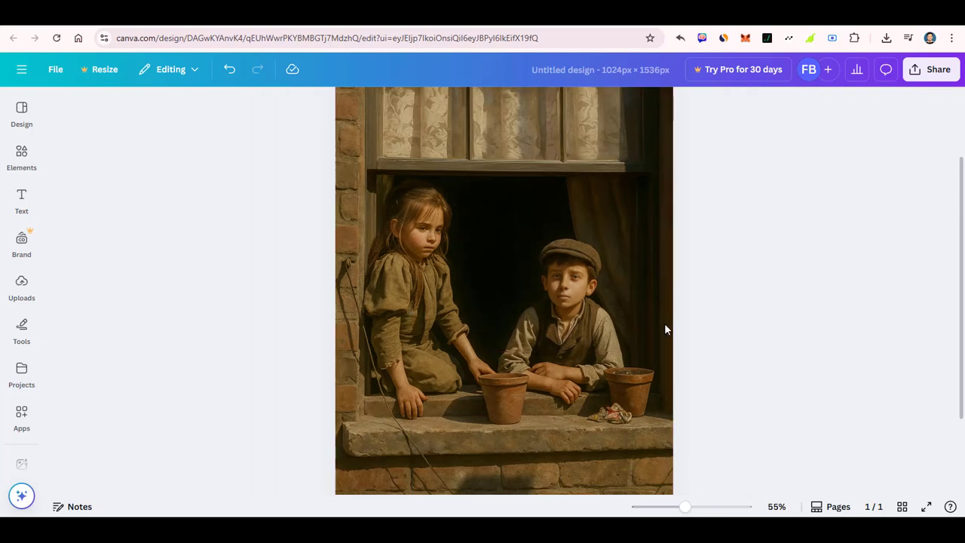
scroll(639, 308, up, 3)
scroll(639, 309, down, 3)
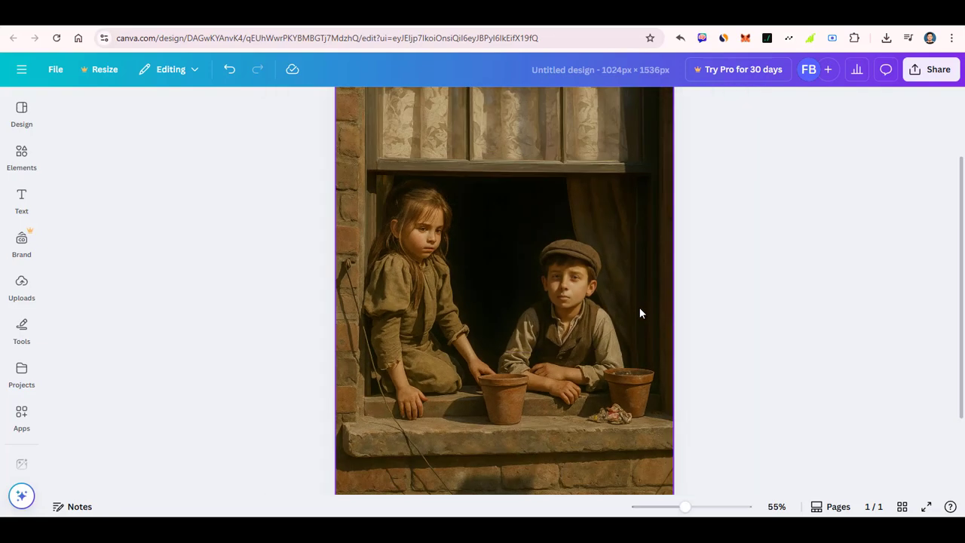
scroll(639, 313, up, 2)
scroll(639, 313, down, 2)
scroll(561, 390, down, 2)
scroll(422, 294, up, 4)
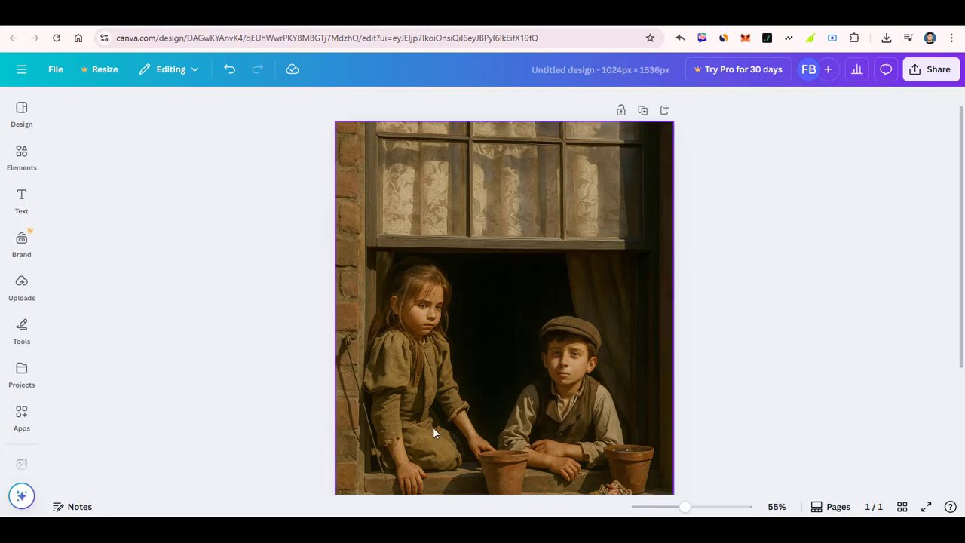
scroll(422, 228, down, 2)
scroll(421, 223, down, 1)
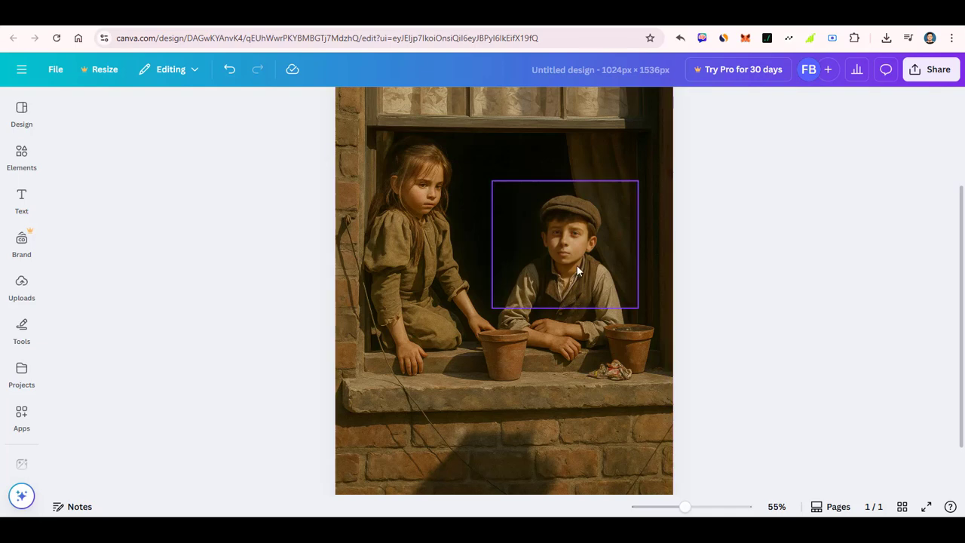
Step: Delete the boy's face-swap picture from the design to compare the faces, and undo the deletion
click(578, 270)
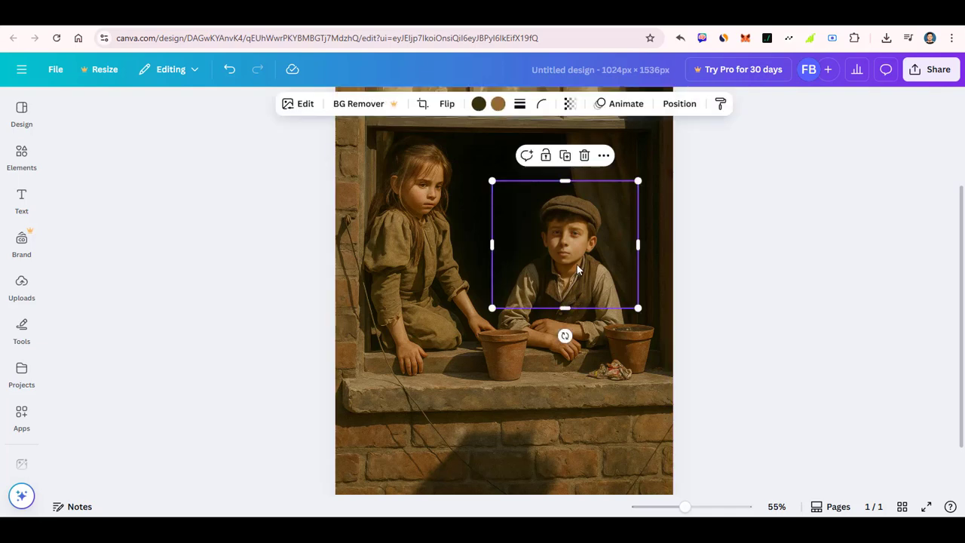
key(Delete)
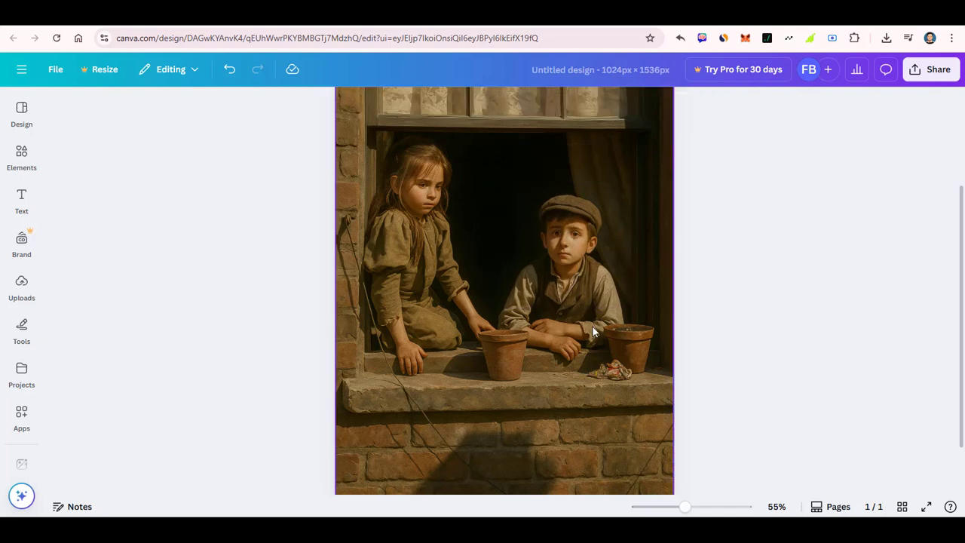
key(ctrl+z)
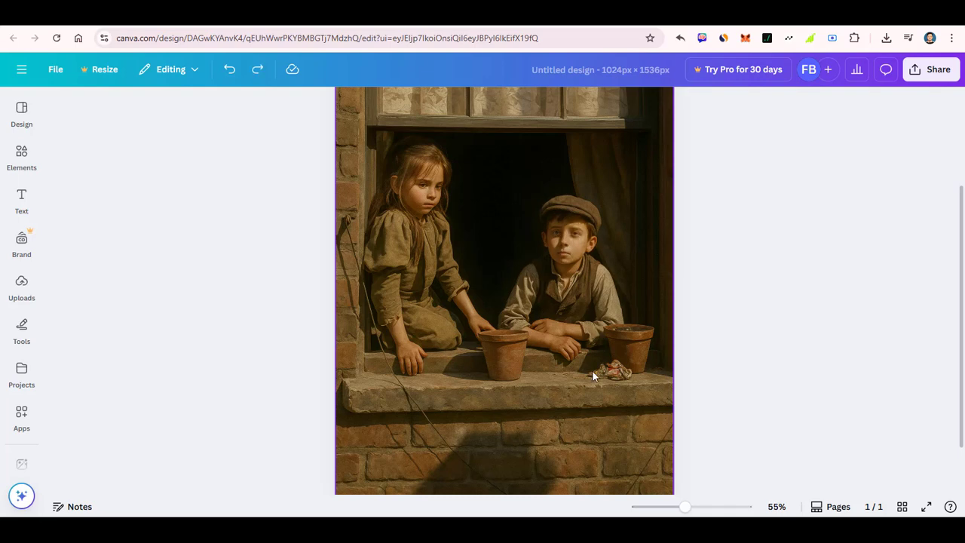
click(21, 241)
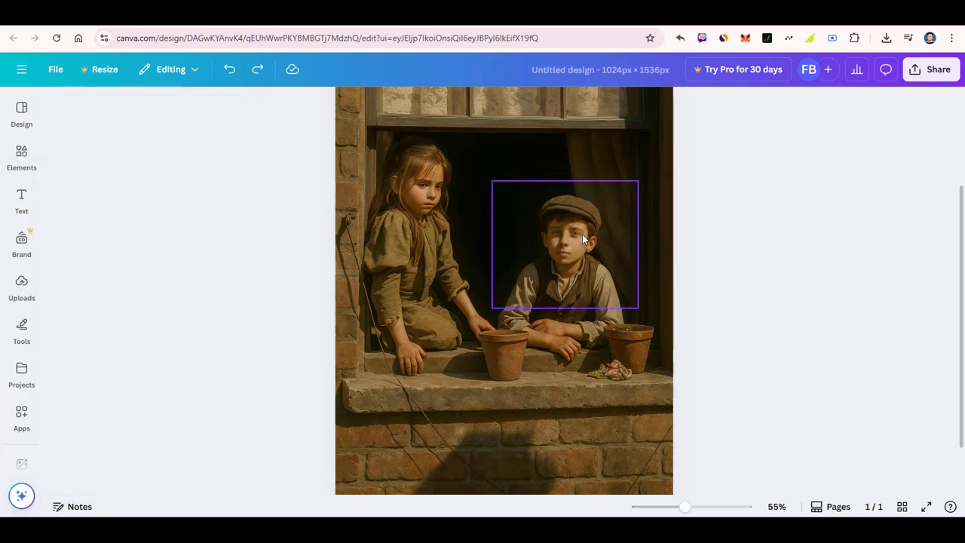
Step: Lock both the boy's face-swap picture and the colourised background photo in place in the design
click(582, 238)
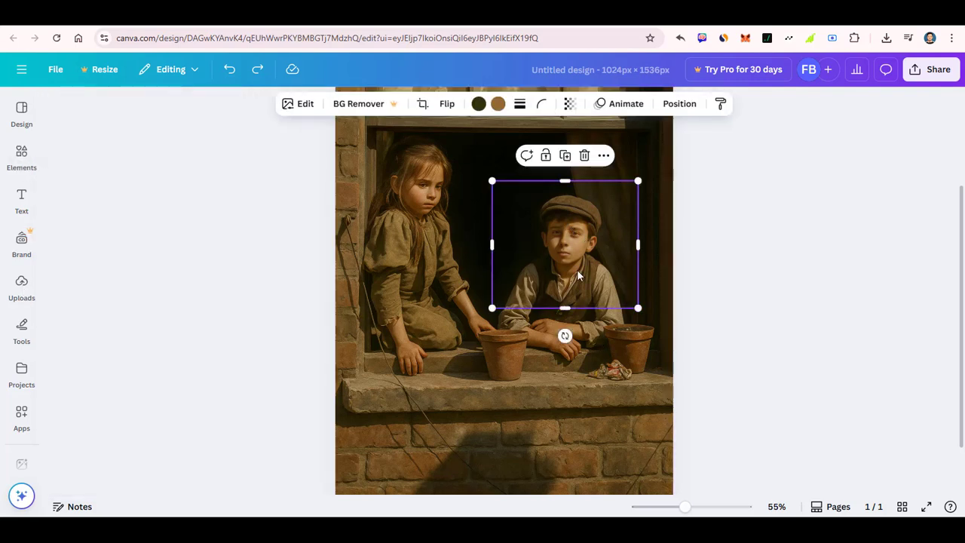
click(598, 386)
scroll(594, 386, up, 2)
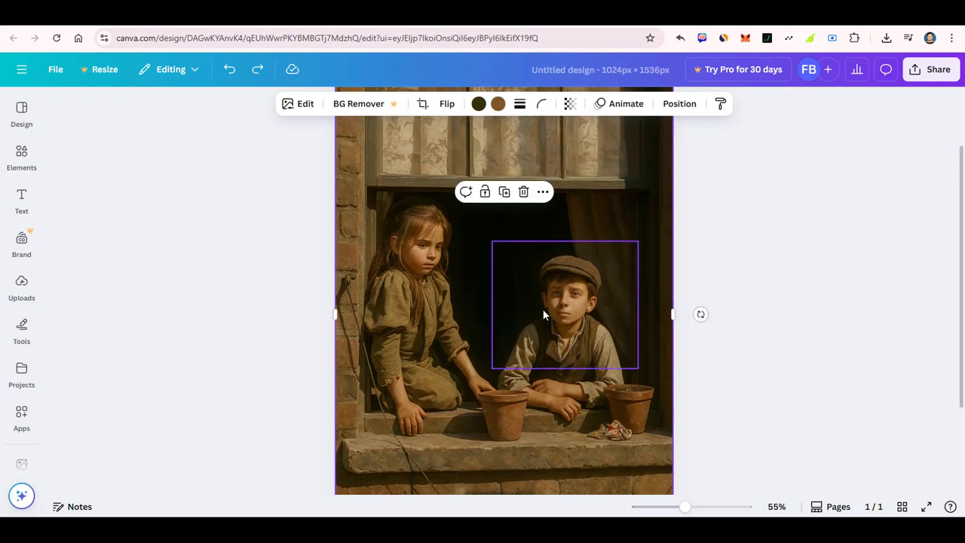
scroll(457, 256, up, 5)
drag(423, 254, 442, 232)
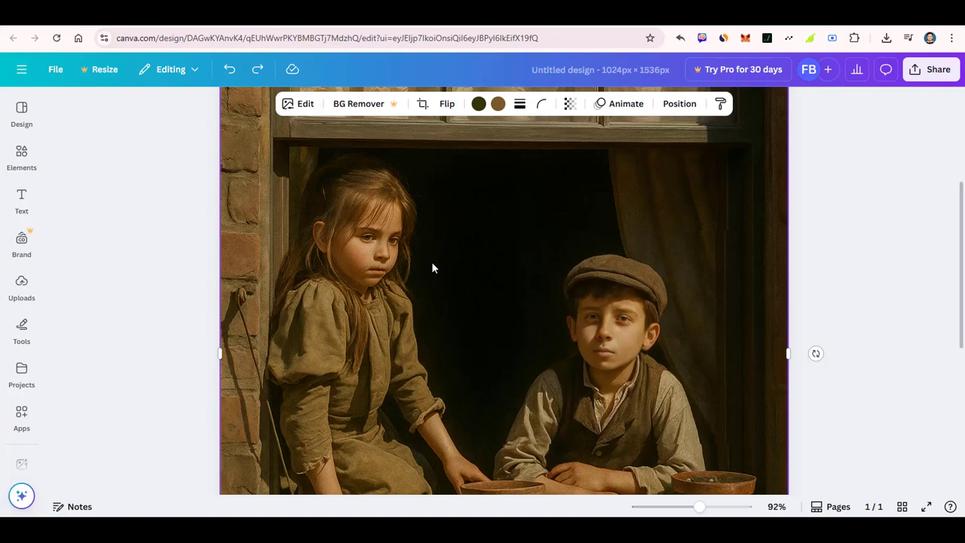
scroll(431, 265, down, 3)
scroll(431, 264, up, 3)
click(603, 301)
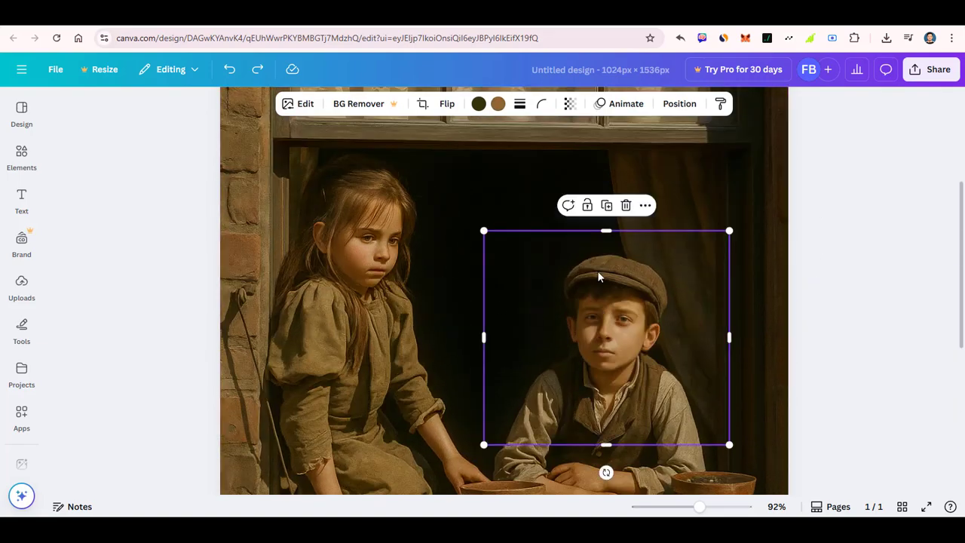
click(588, 205)
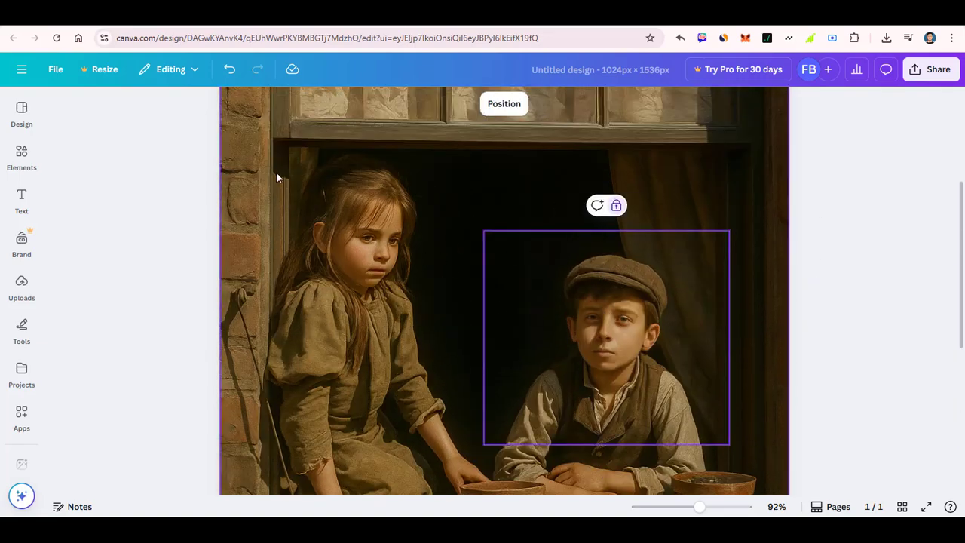
click(273, 173)
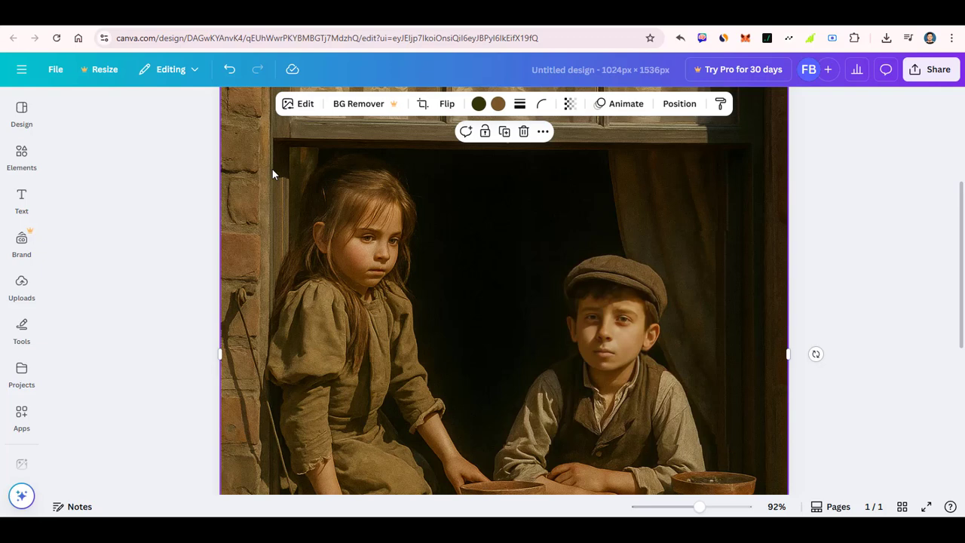
click(485, 132)
scroll(299, 218, up, 2)
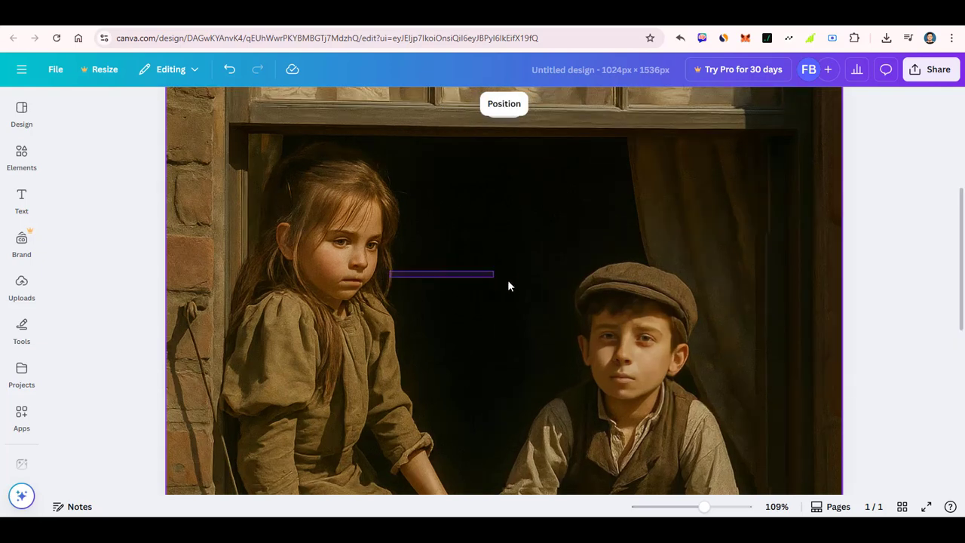
drag(508, 281, 520, 283)
scroll(396, 262, up, 2)
scroll(395, 264, down, 2)
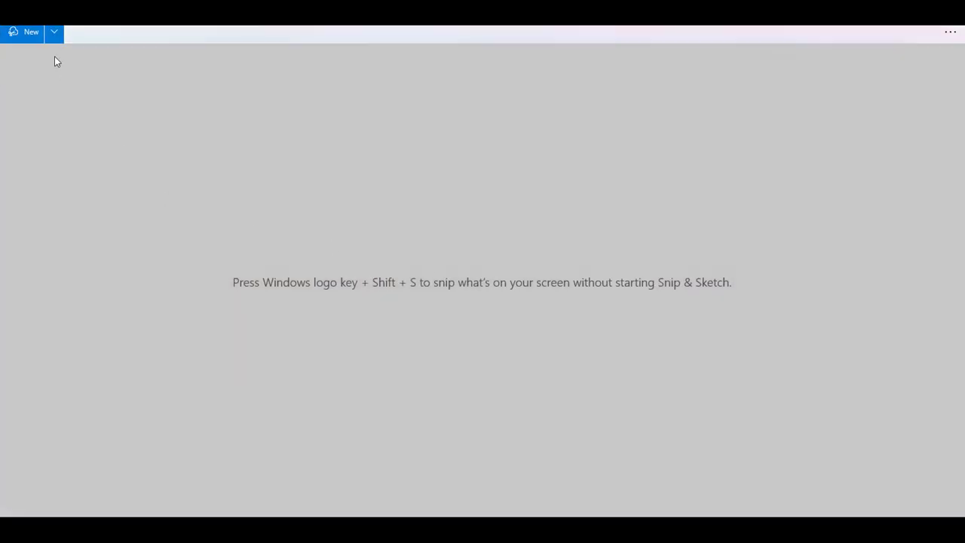
click(33, 37)
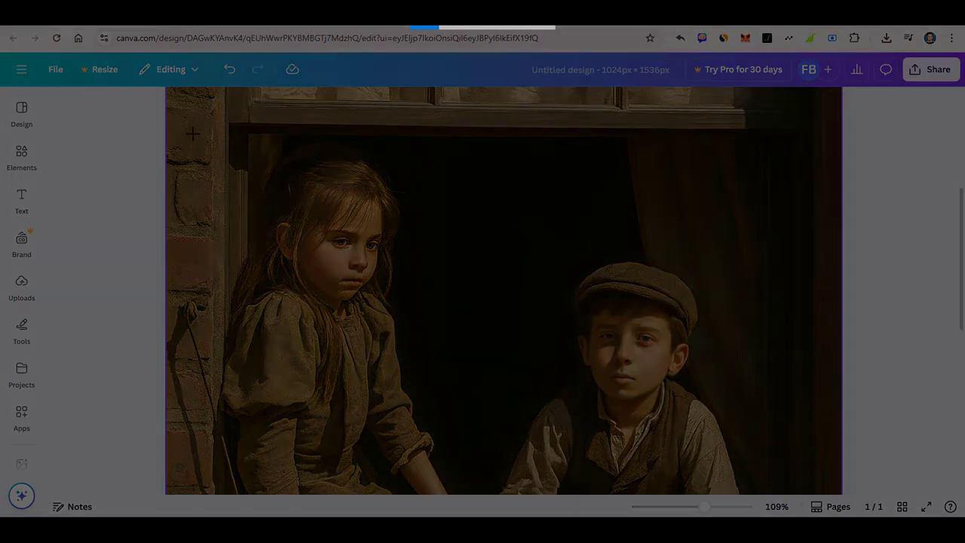
mouse_move(189, 123)
mouse_down()
mouse_move(359, 320)
mouse_move(481, 423)
mouse_up()
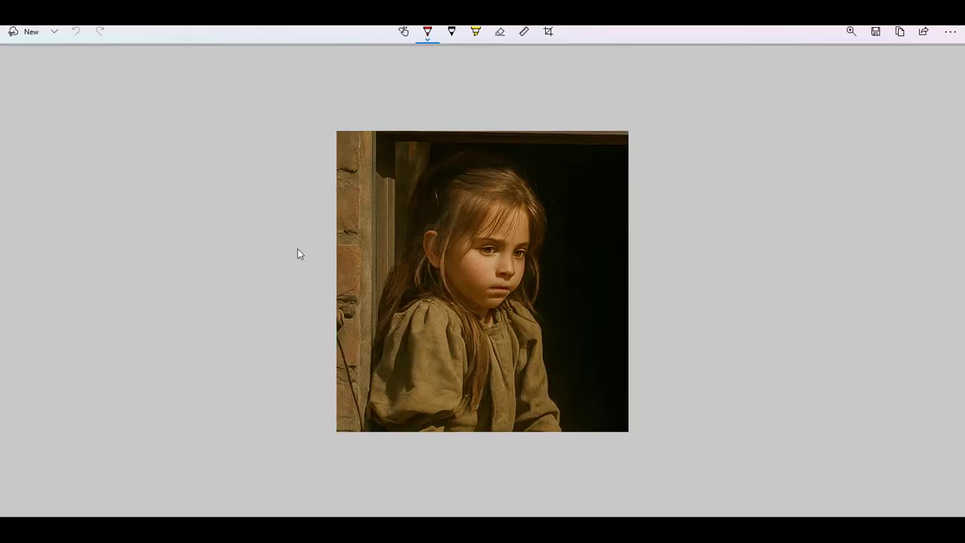
key(ctrl+s)
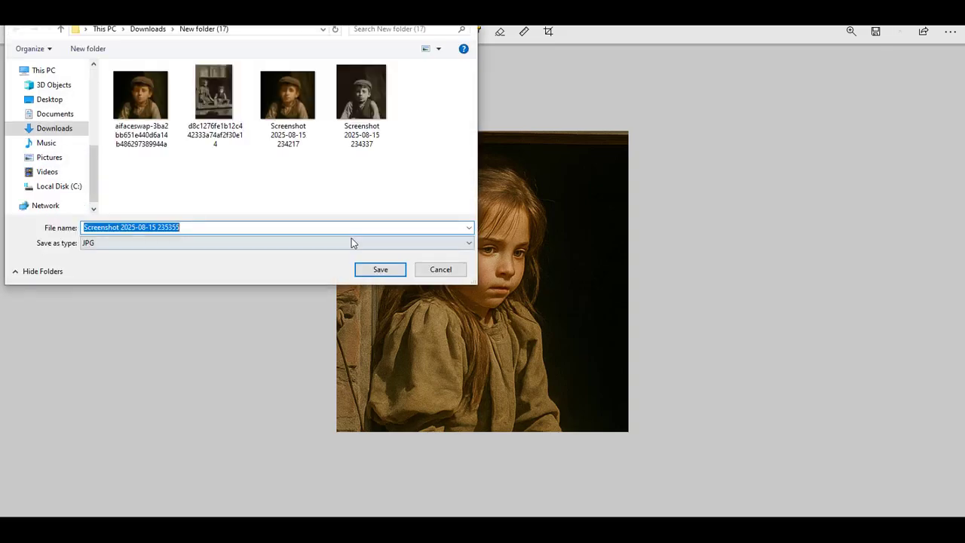
click(401, 271)
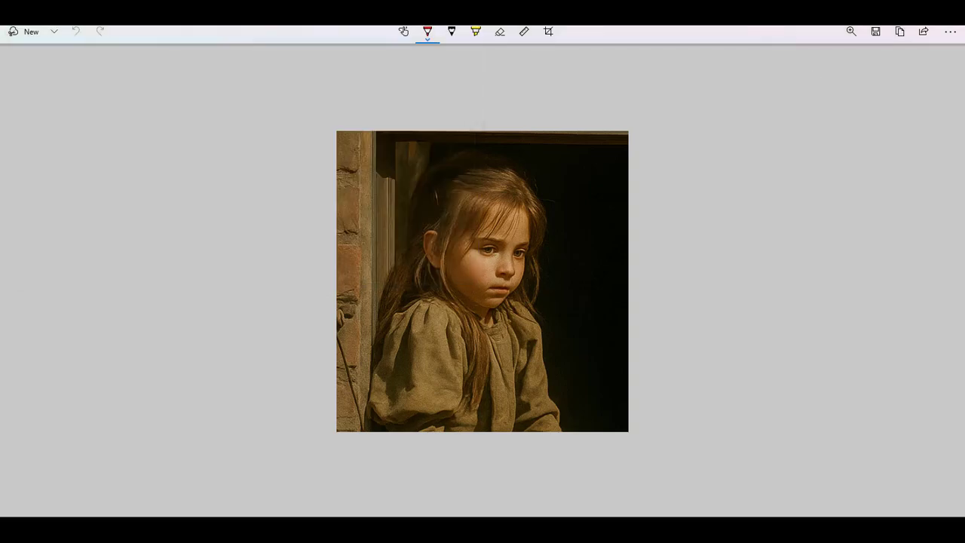
Step: Switch to New folder (17) in File Explorer and open the old black-and-white photo d8c1276fe1b12c442333a74af2f30e14
click(369, 529)
click(411, 529)
click(450, 287)
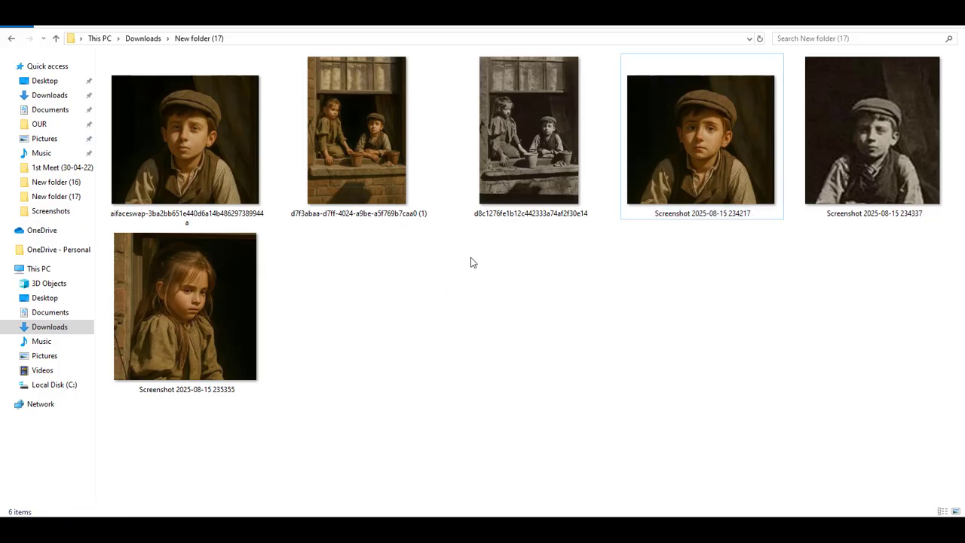
double_click(513, 170)
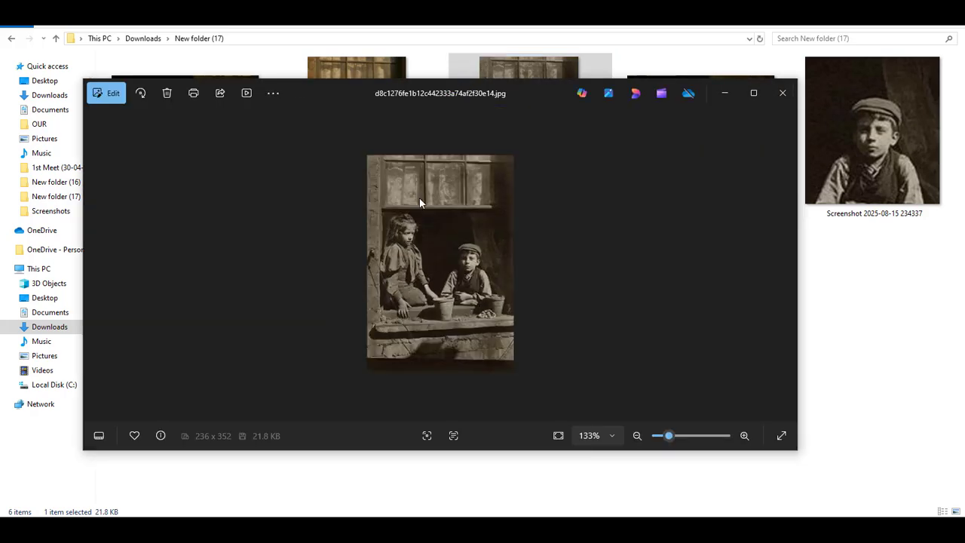
scroll(419, 198, up, 6)
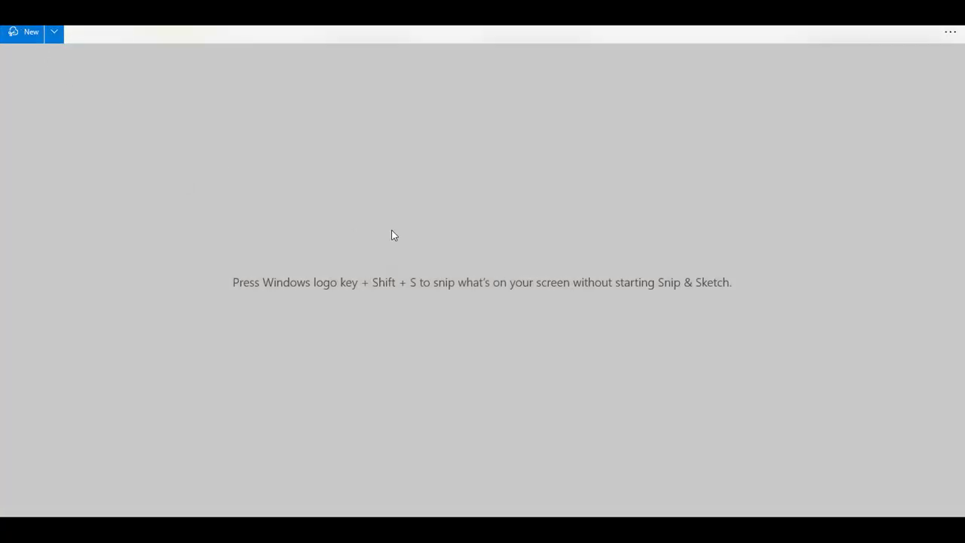
key(ctrl+n)
mouse_move(203, 133)
mouse_down()
mouse_move(362, 351)
mouse_move(455, 410)
mouse_move(448, 394)
mouse_up()
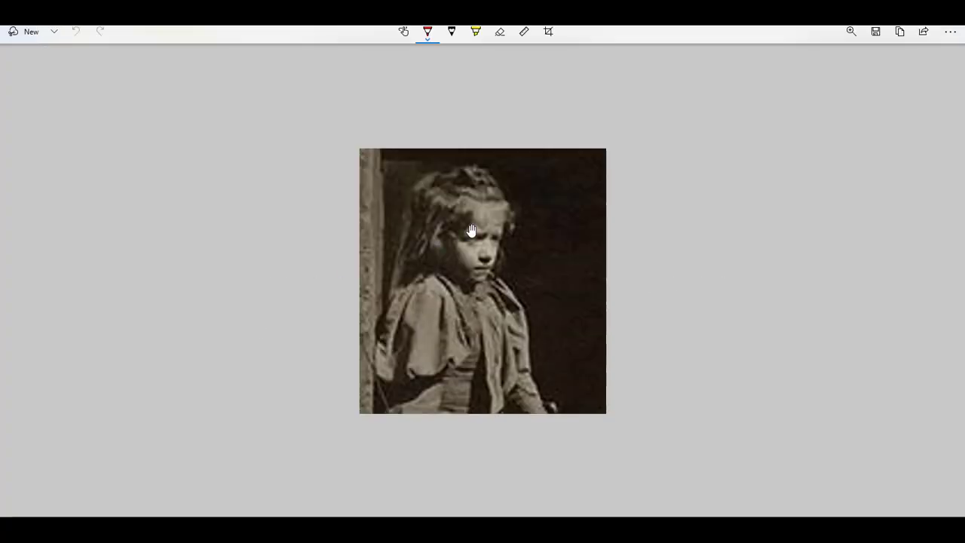
key(ctrl+s)
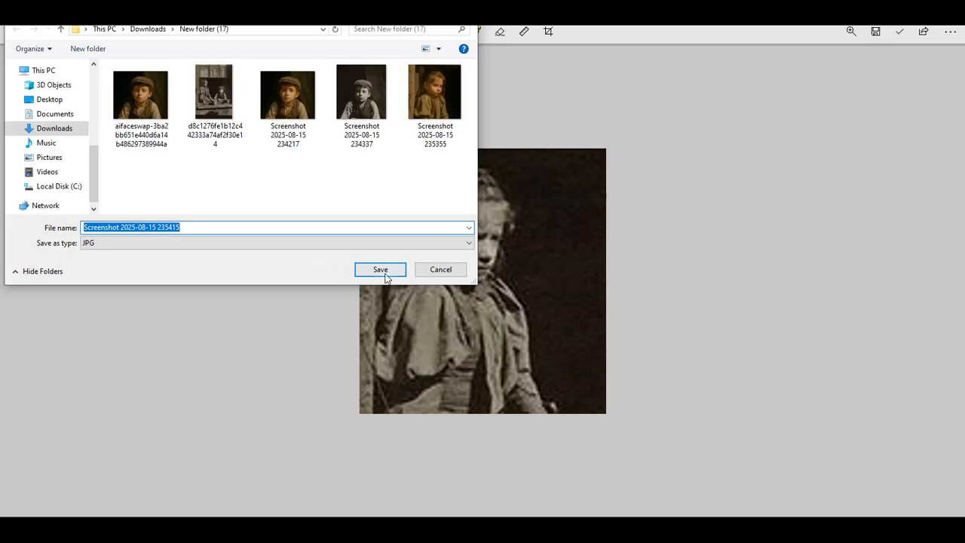
click(381, 273)
key(alt+F4)
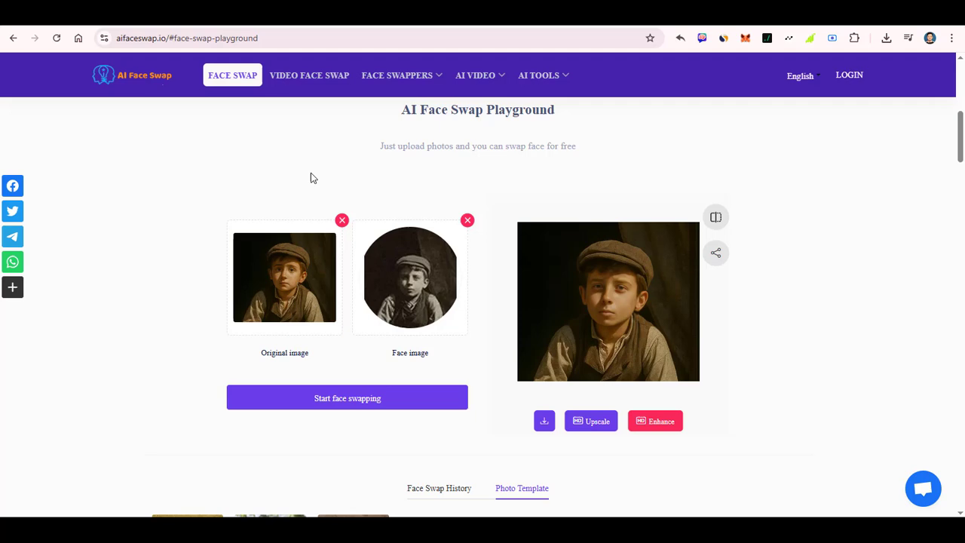
click(341, 220)
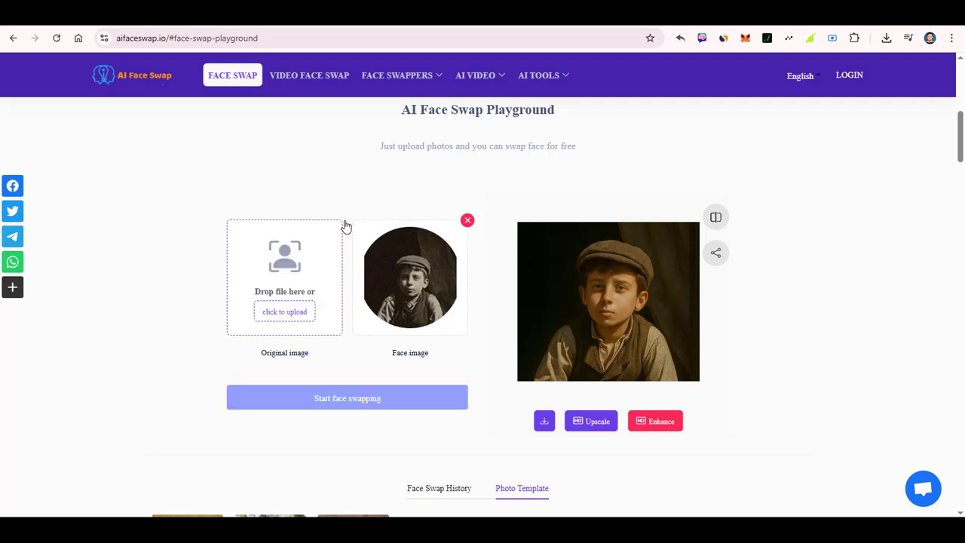
click(467, 221)
click(419, 314)
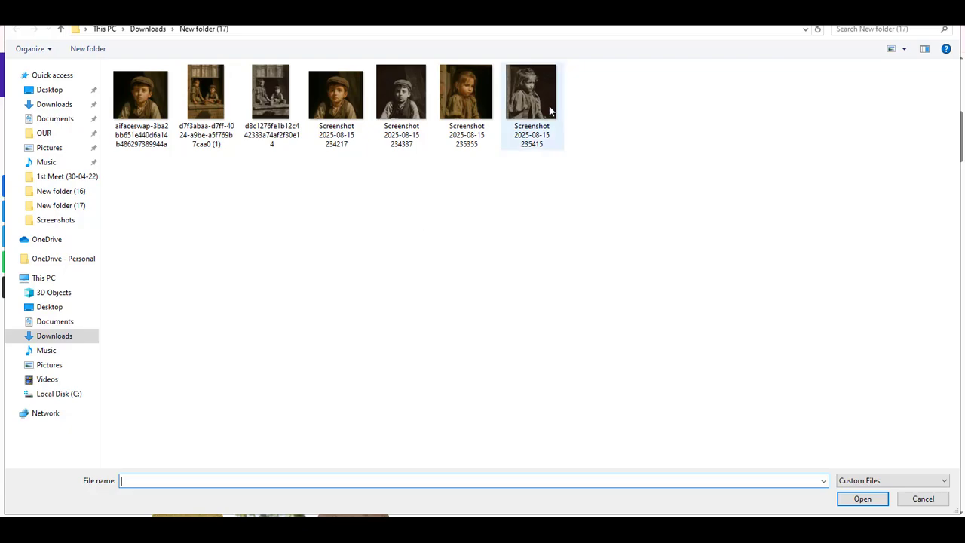
double_click(550, 110)
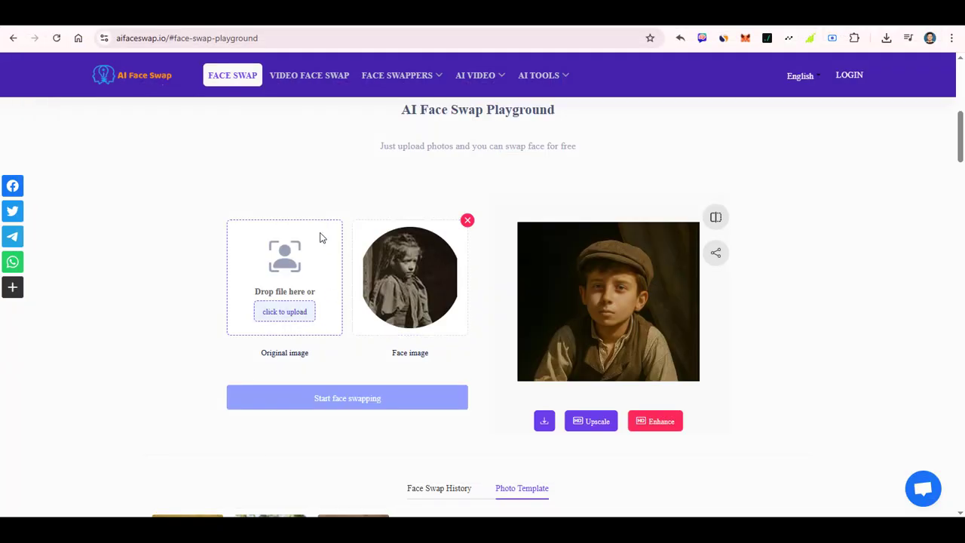
click(320, 238)
double_click(466, 94)
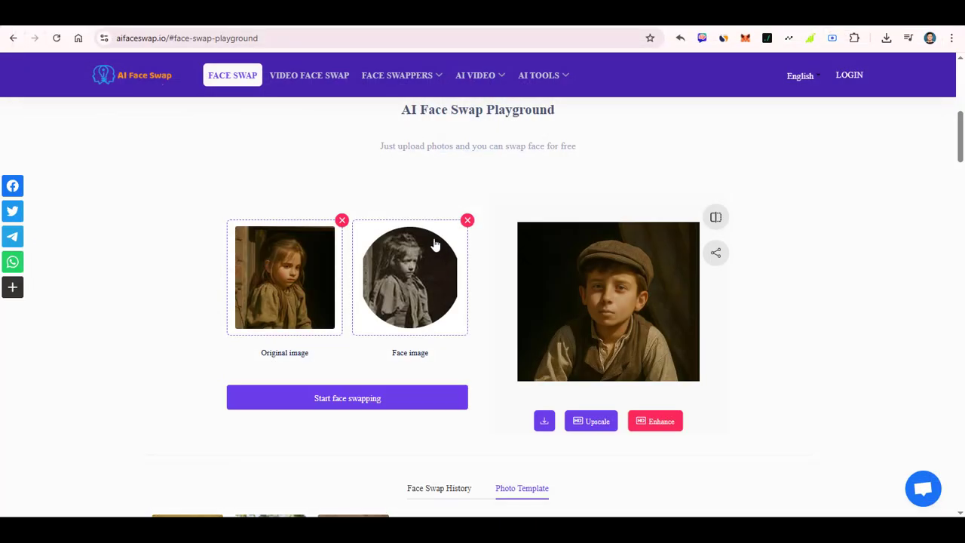
click(412, 405)
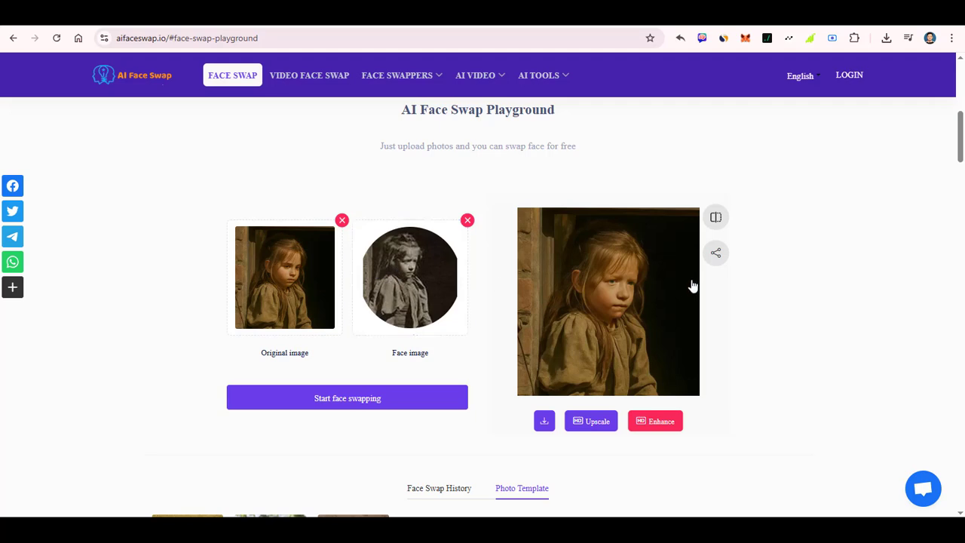
Step: Download the girl's face-swap result, switch to the Canva design and place the downloaded picture on the page over the girl
click(546, 424)
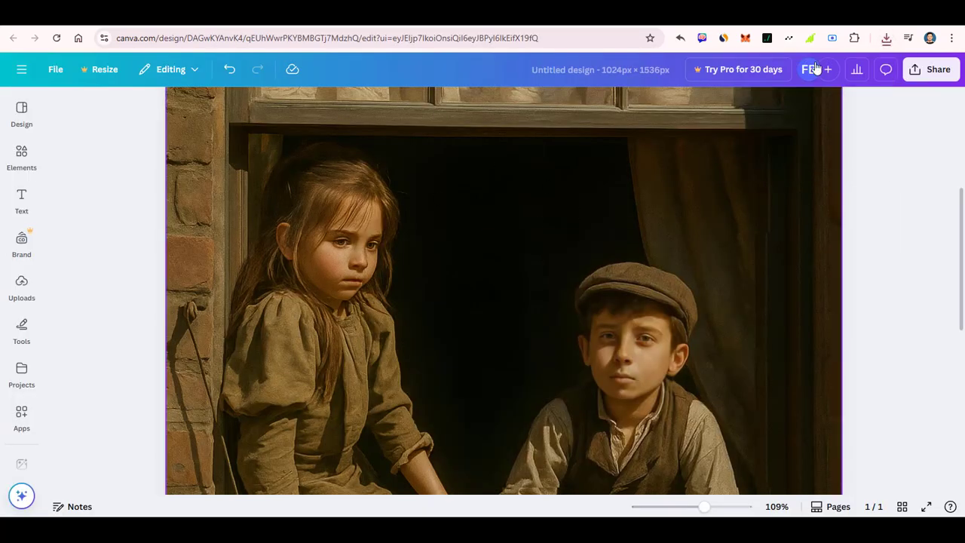
click(886, 39)
drag(818, 91, 349, 224)
ctrl+scroll(332, 230, down, 5)
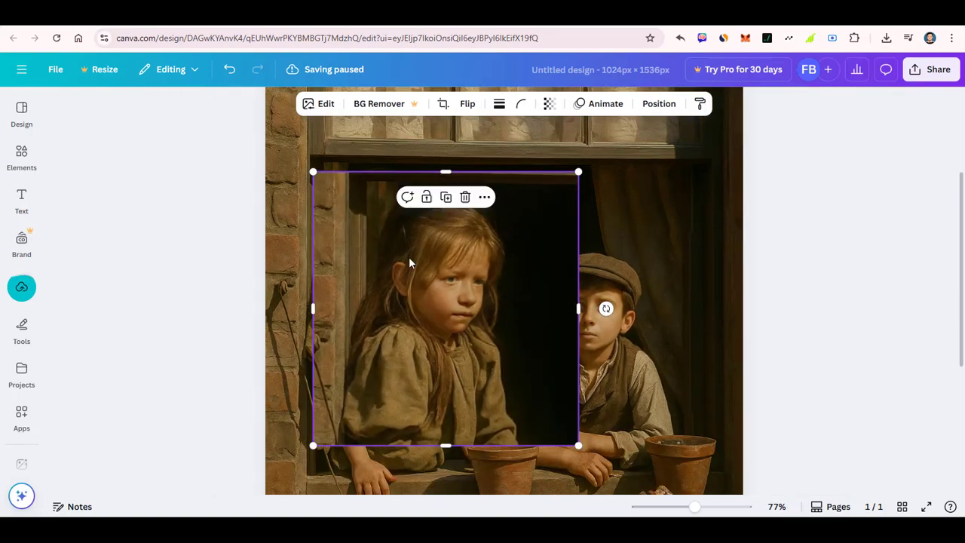
Step: Scale down the girl's face-swap picture and align it exactly over the girl in the background image, checking the fit up close
drag(313, 172, 373, 231)
drag(463, 314, 384, 252)
click(418, 417)
click(406, 315)
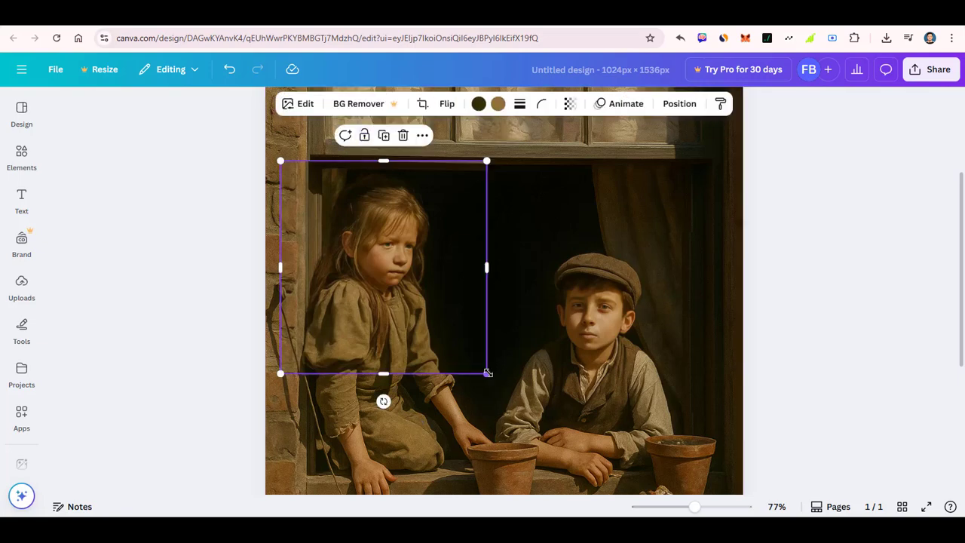
drag(487, 372, 491, 376)
click(403, 405)
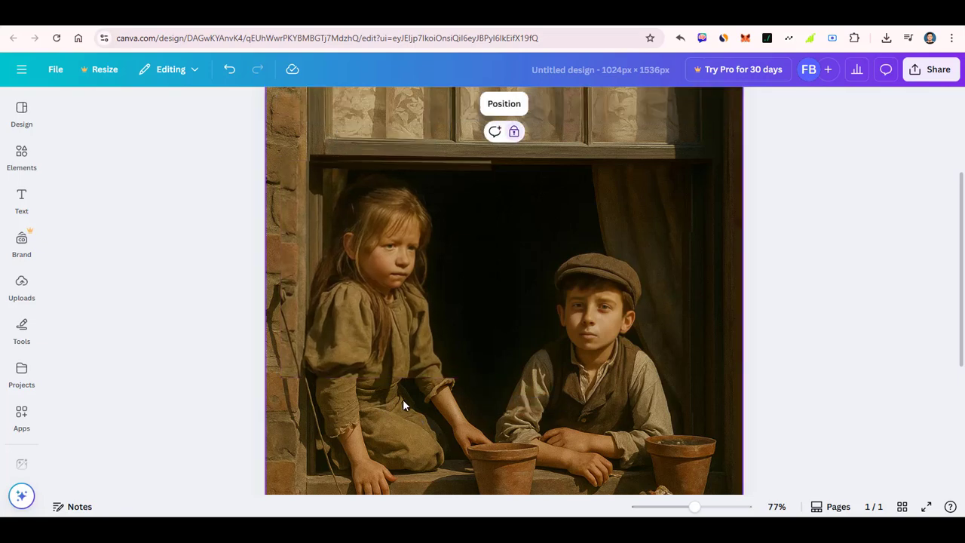
ctrl+scroll(403, 405, up, 5)
click(410, 321)
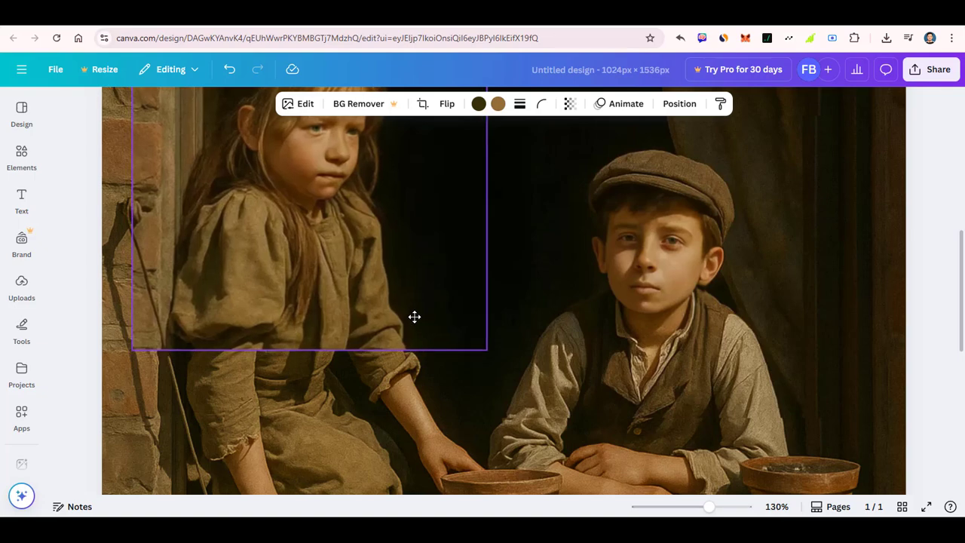
click(379, 401)
ctrl+scroll(379, 395, down, 4)
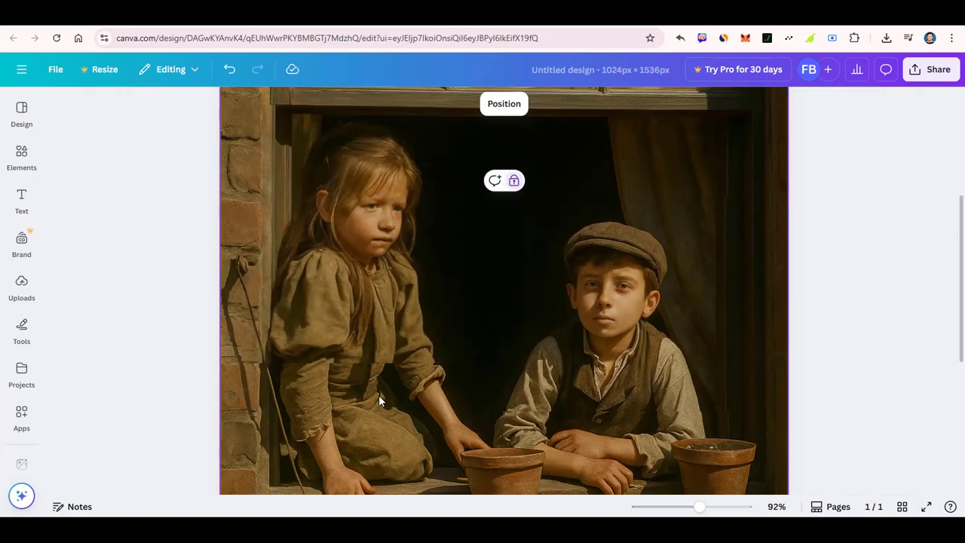
ctrl+scroll(378, 395, down, 2)
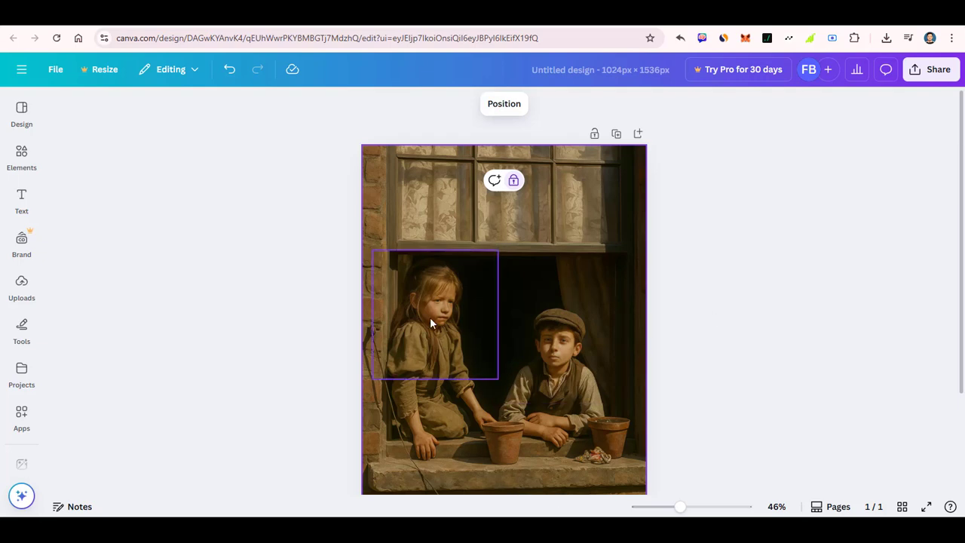
Step: Delete both children's face-swap overlays to compare with the underlying ChatGPT picture, and undo the deletion
click(435, 346)
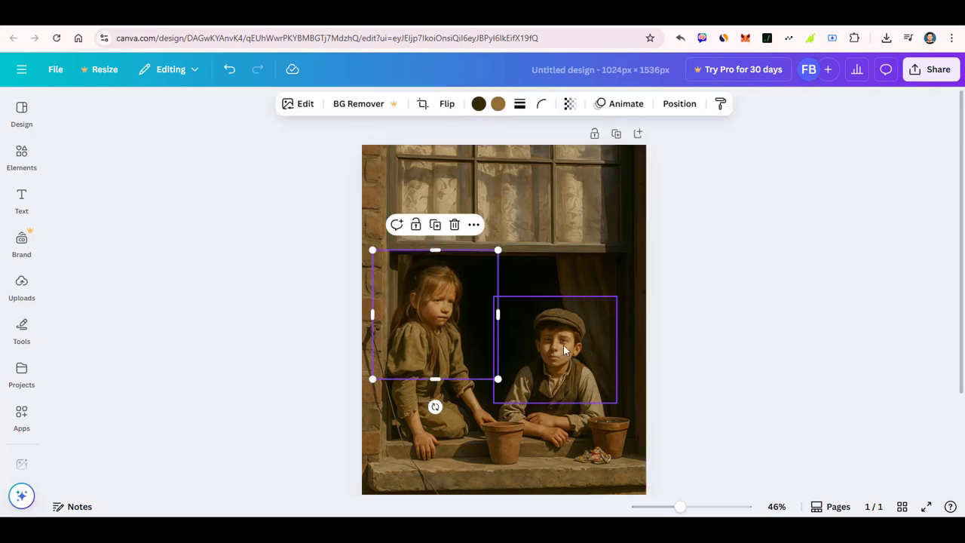
click(565, 344)
click(564, 273)
click(444, 332)
click(589, 347)
drag(415, 218, 530, 338)
key(Delete)
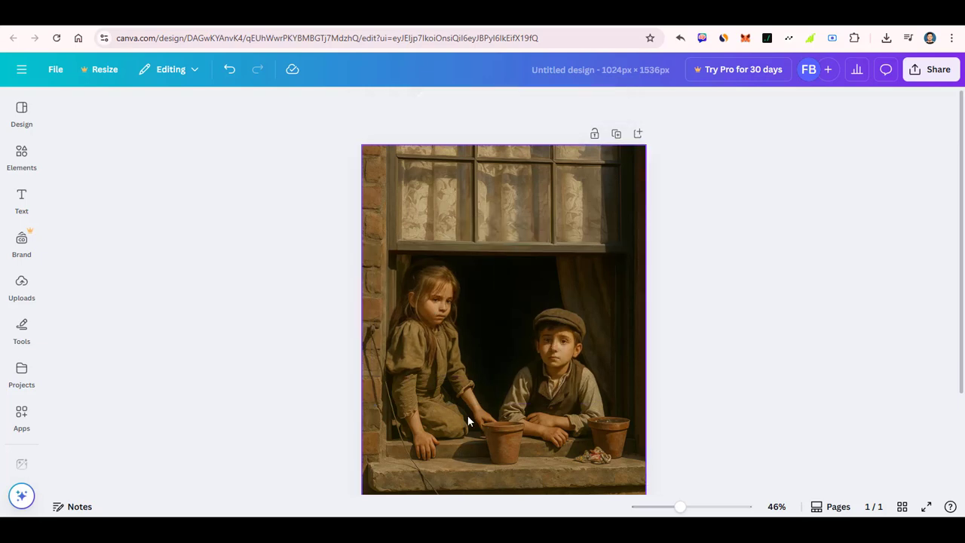
scroll(537, 369, up, 5)
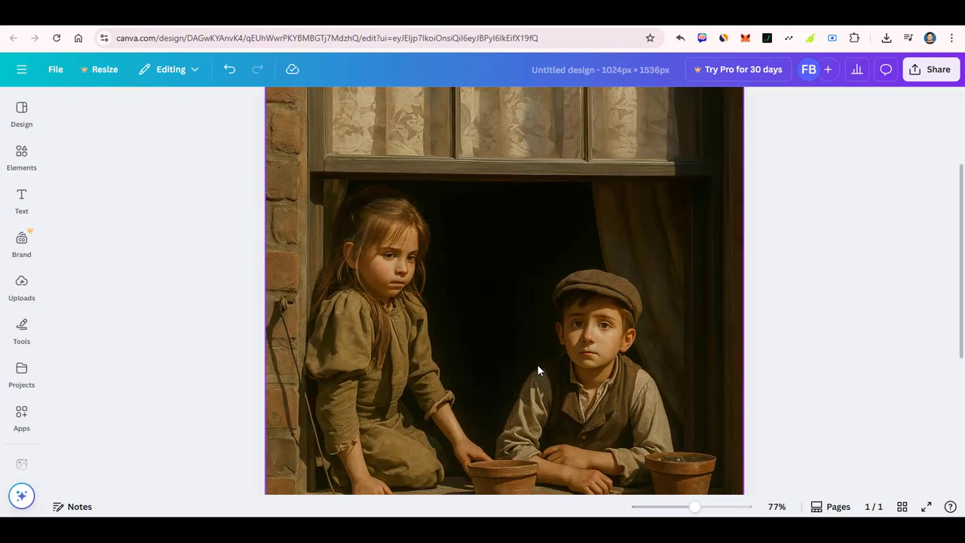
key(ctrl+z)
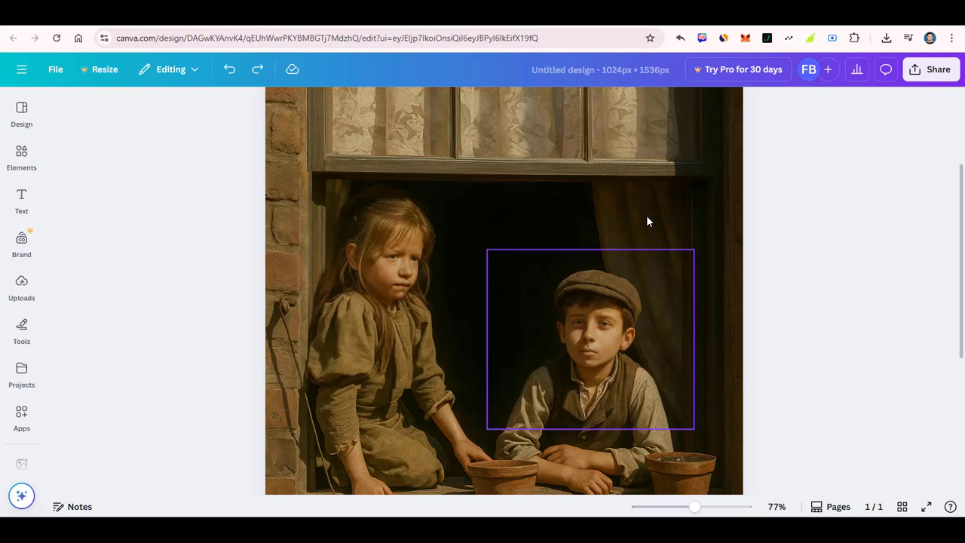
Step: Download the finished 1,024 × 1,536 px design as a PNG file
click(614, 144)
scroll(537, 371, down, 5)
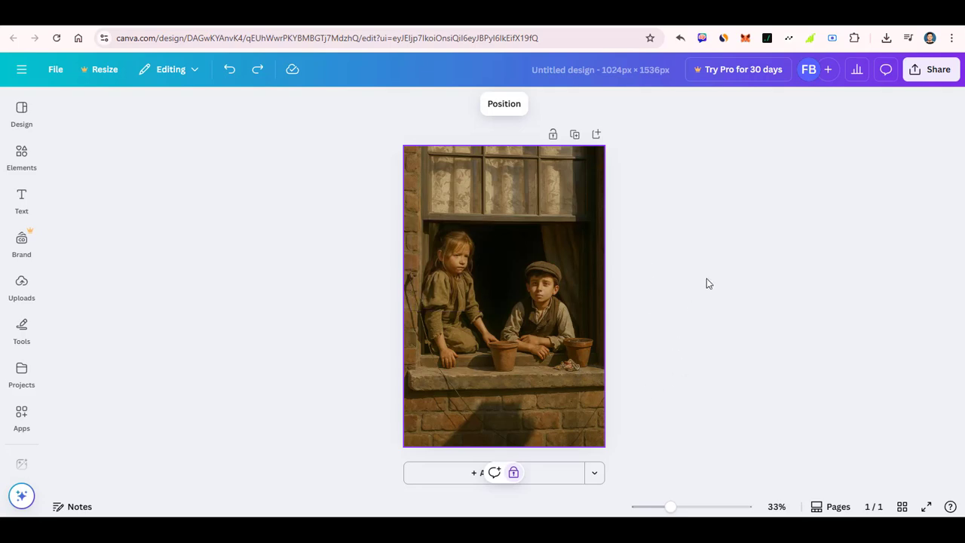
click(917, 69)
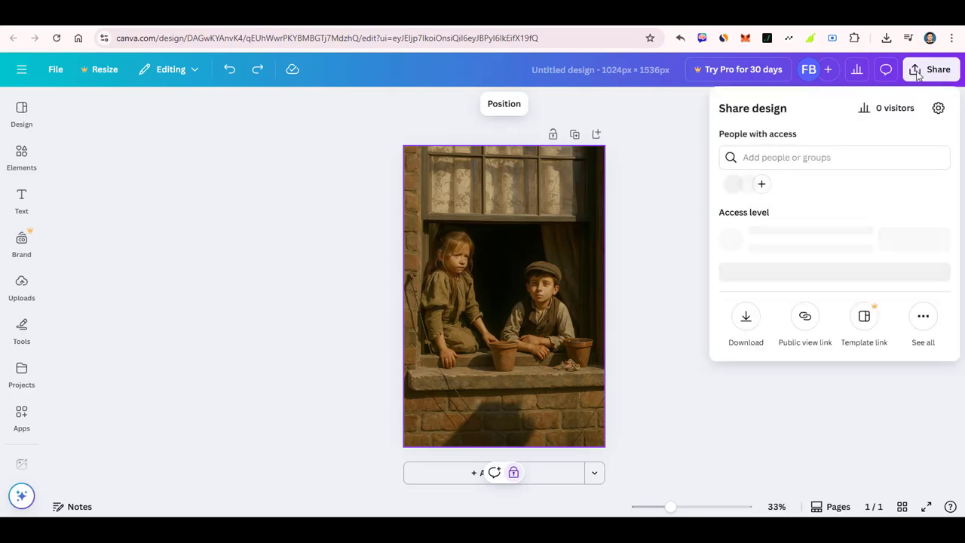
click(746, 316)
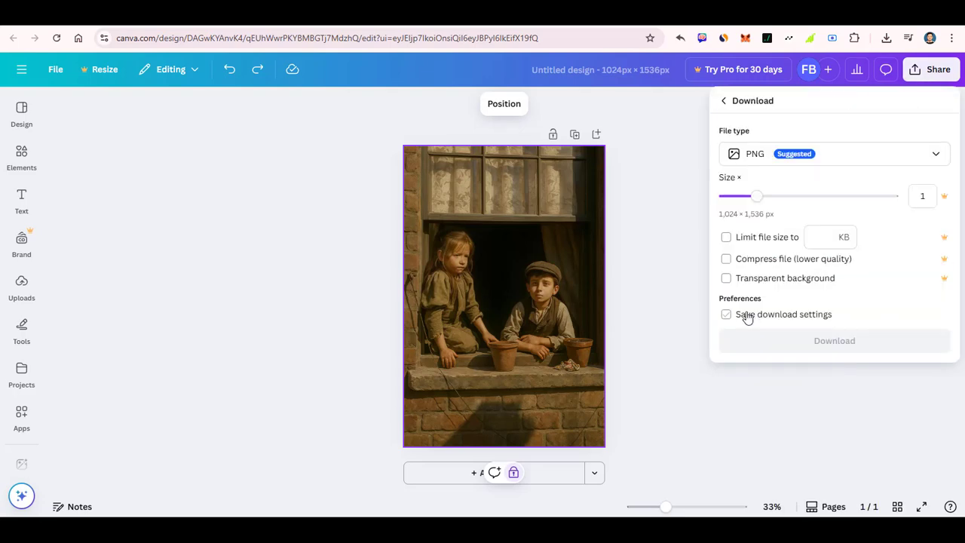
click(820, 342)
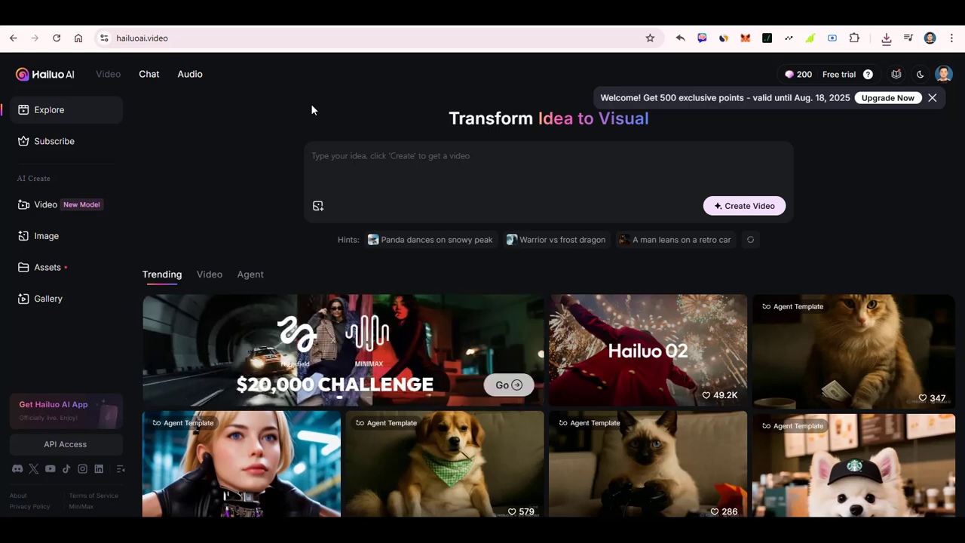
Step: On Hailuo AI, upload the downloaded Canva picture from the Downloads folder as the source image for a video
click(318, 206)
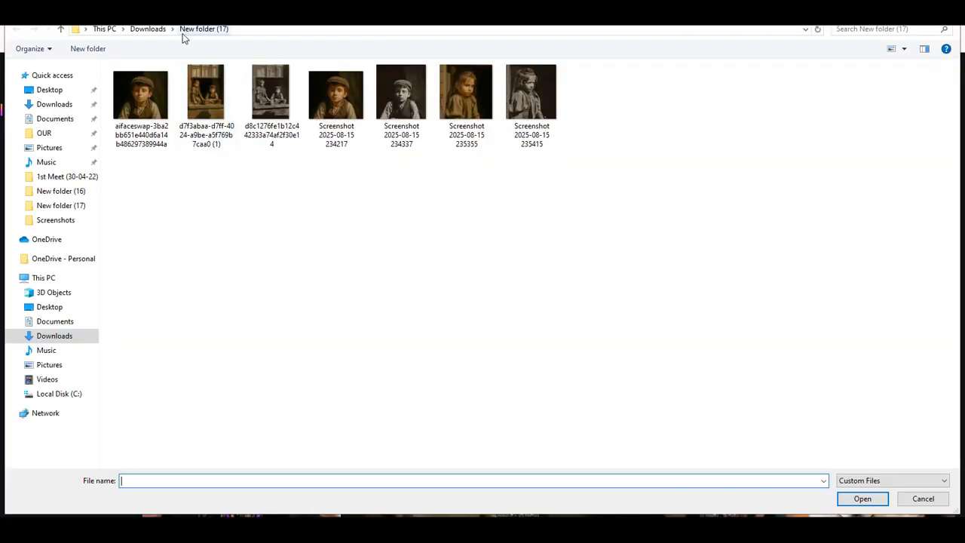
click(156, 29)
double_click(147, 121)
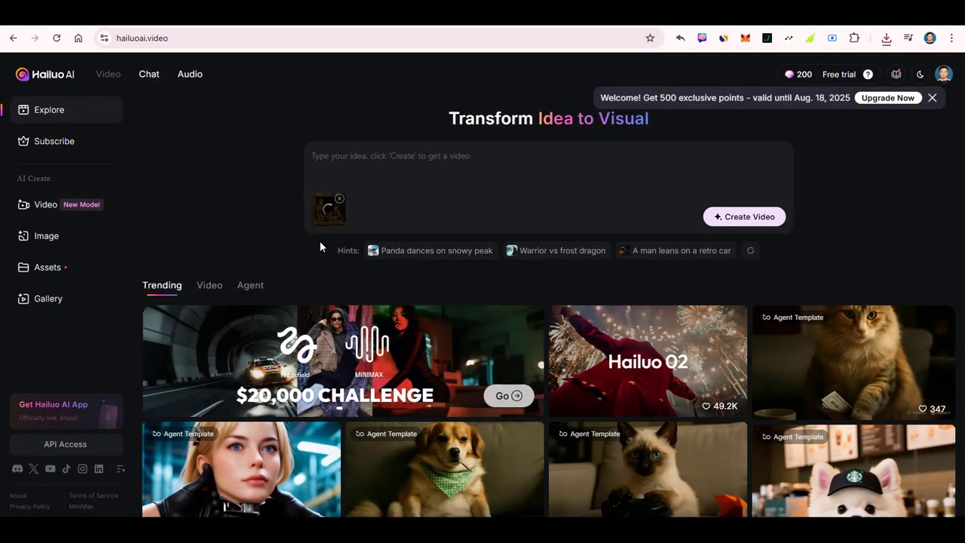
Step: Enter the video prompt "duijon duijoner dike tariye ache"
click(379, 154)
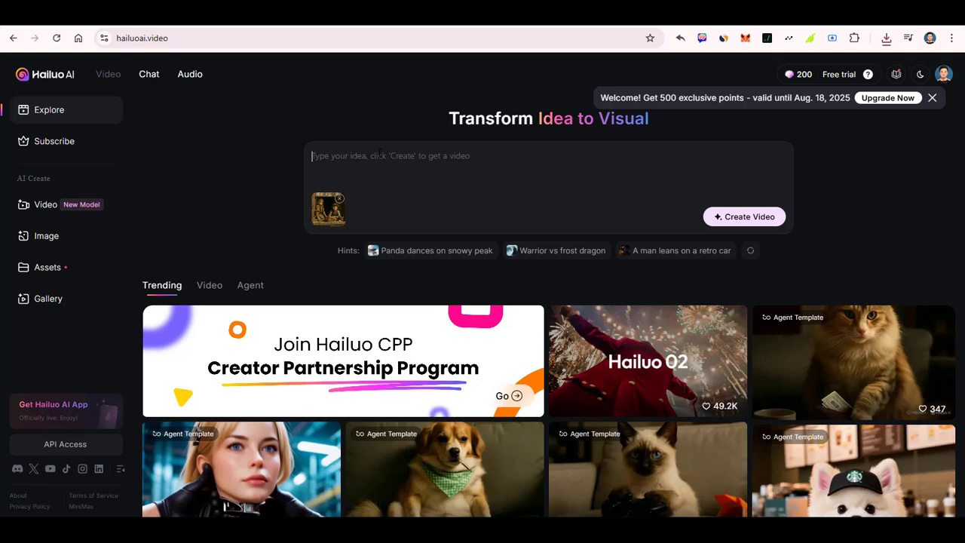
text(duijon du)
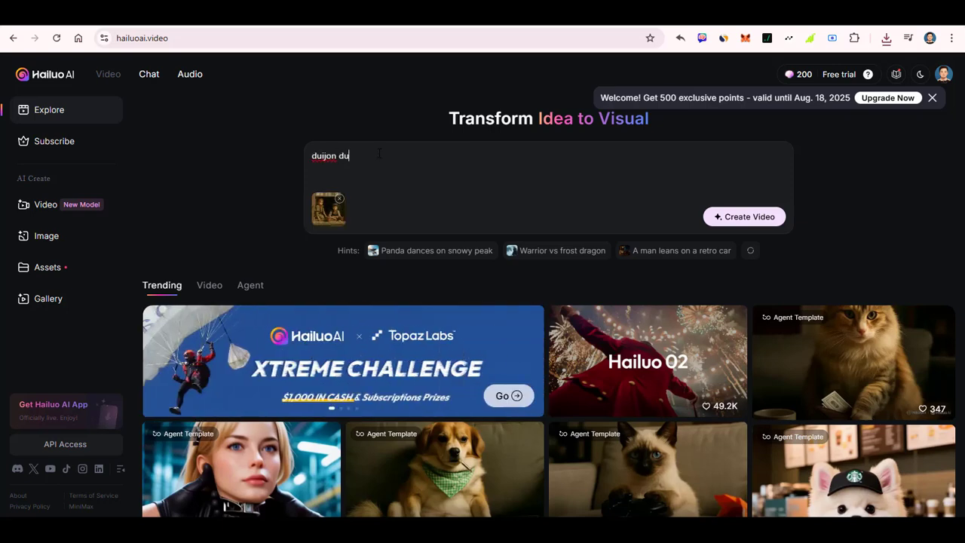
text(ijoner dike t)
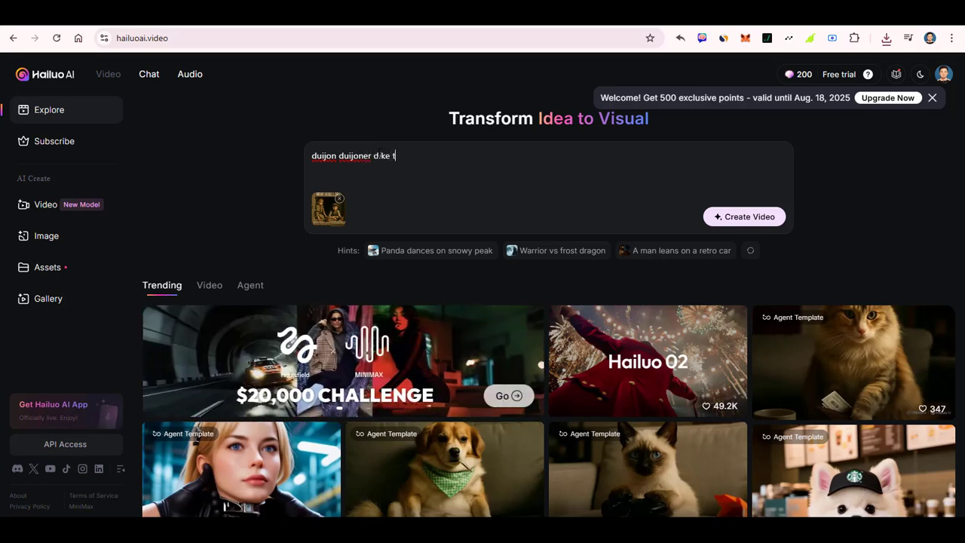
text(ariye ache)
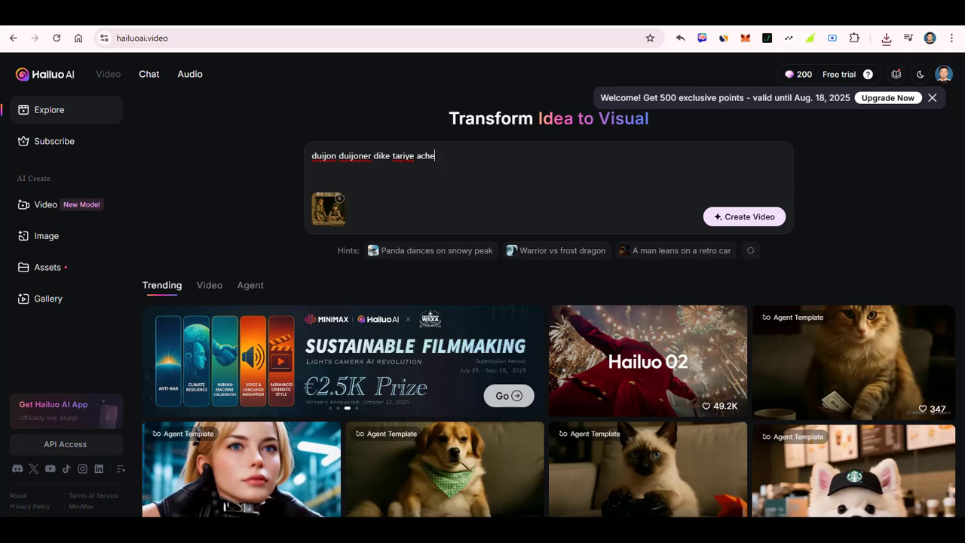
Step: Correct "tariye" in the prompt so it reads "duijon duijoner dike takiye ache", and create the video
click(408, 156)
key(BackSpace)
key(BackSpace)
text(k)
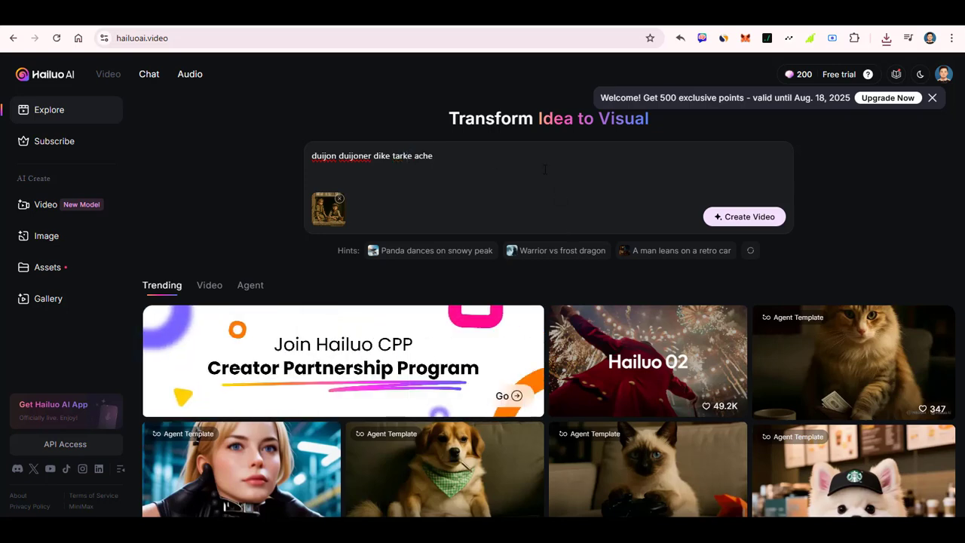
click(544, 168)
key(Left)
key(Left)
key(Left)
key(Left)
key(Left)
key(Left)
key(BackSpace)
key(BackSpace)
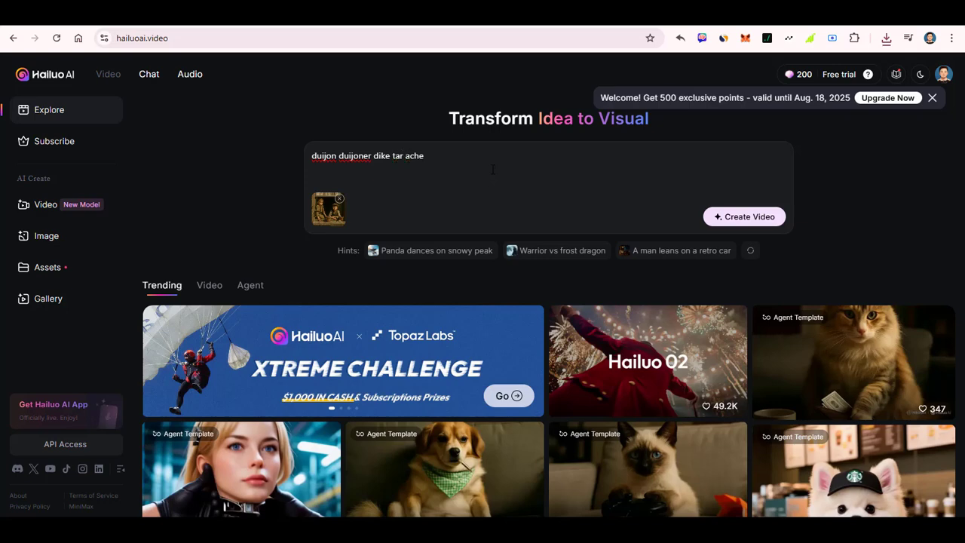
key(BackSpace)
text(kiye)
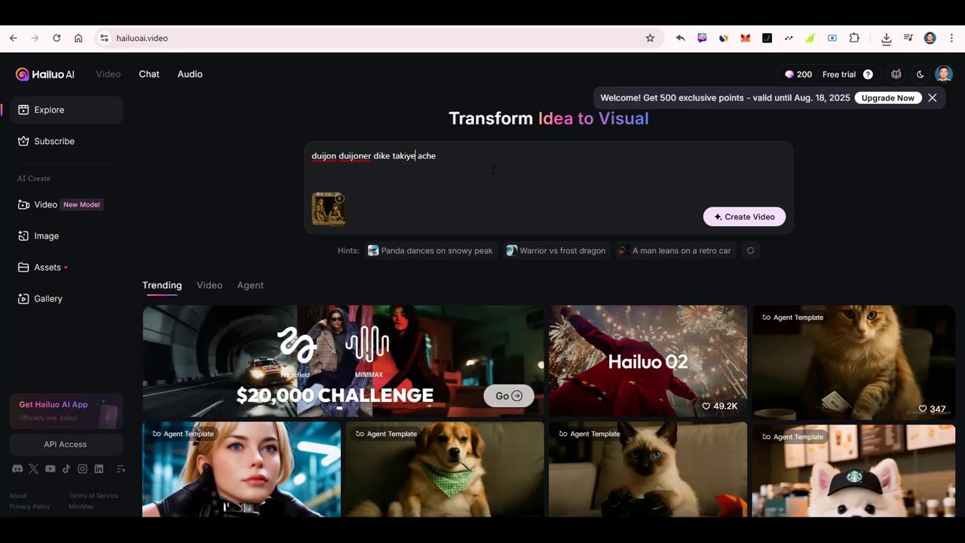
click(748, 226)
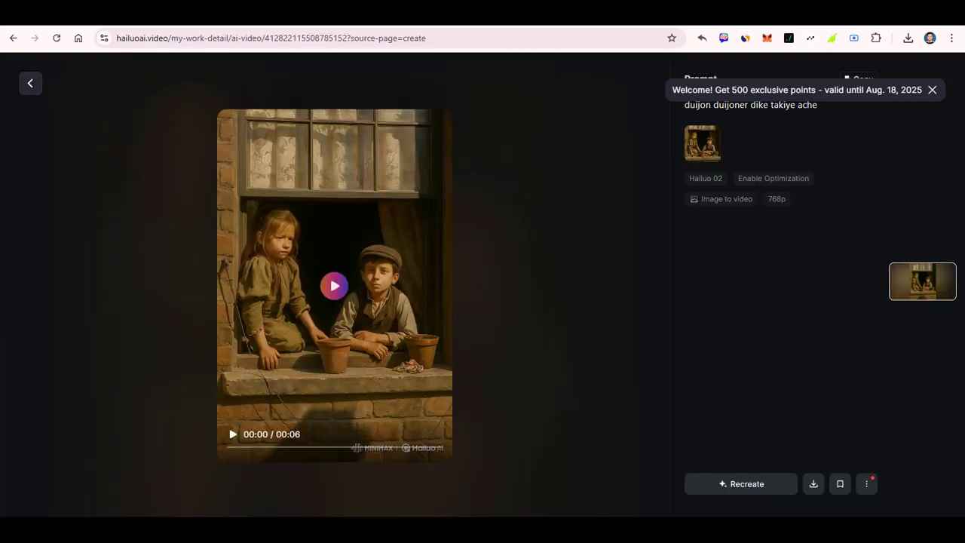
Step: View the old photo d8c1276fe1b12c442333a74af2f30e14.jpg and the colour picture Untitled design (9).png for comparison
mouse_move(513, 528)
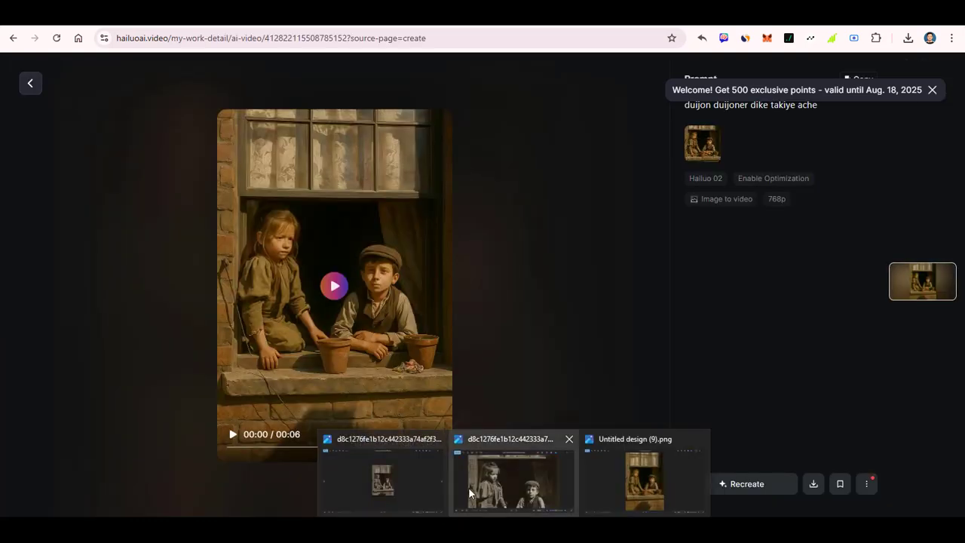
click(438, 439)
click(428, 473)
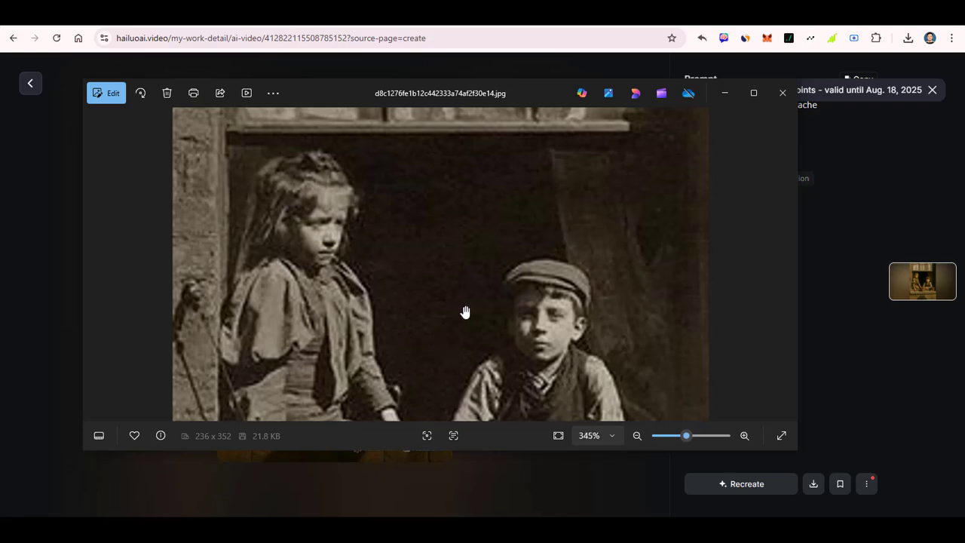
scroll(479, 311, down, 2)
scroll(481, 286, up, 4)
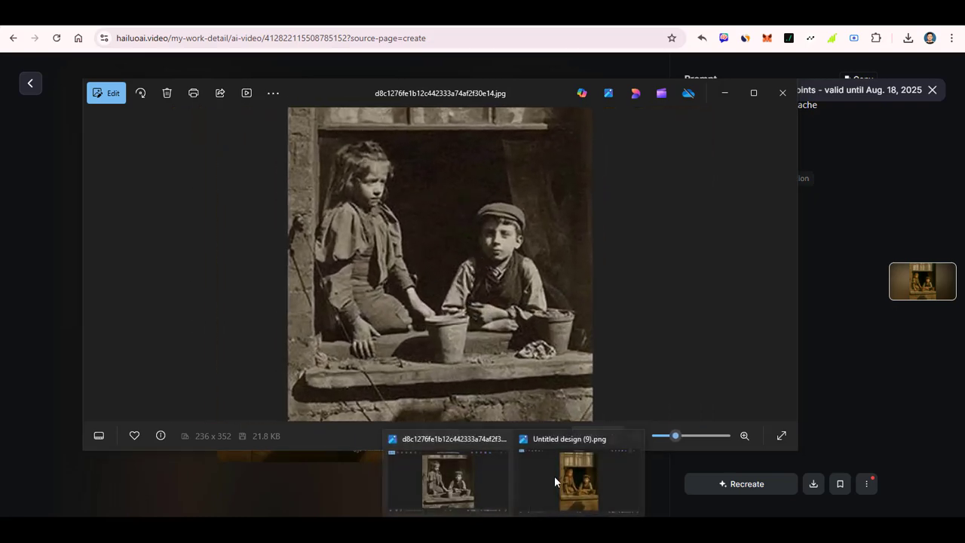
click(566, 470)
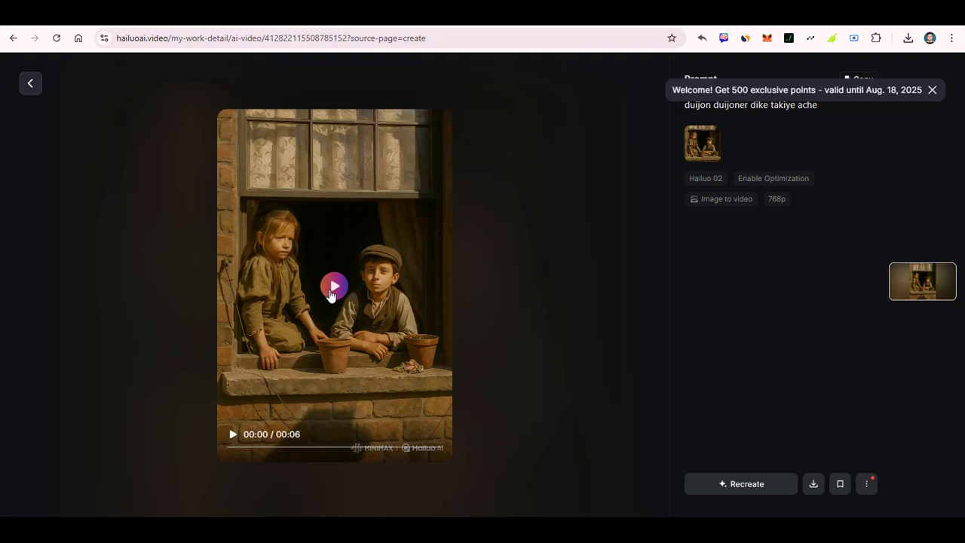
Step: Play the generated video of the two children on Hailuo AI and pause it partway
click(332, 291)
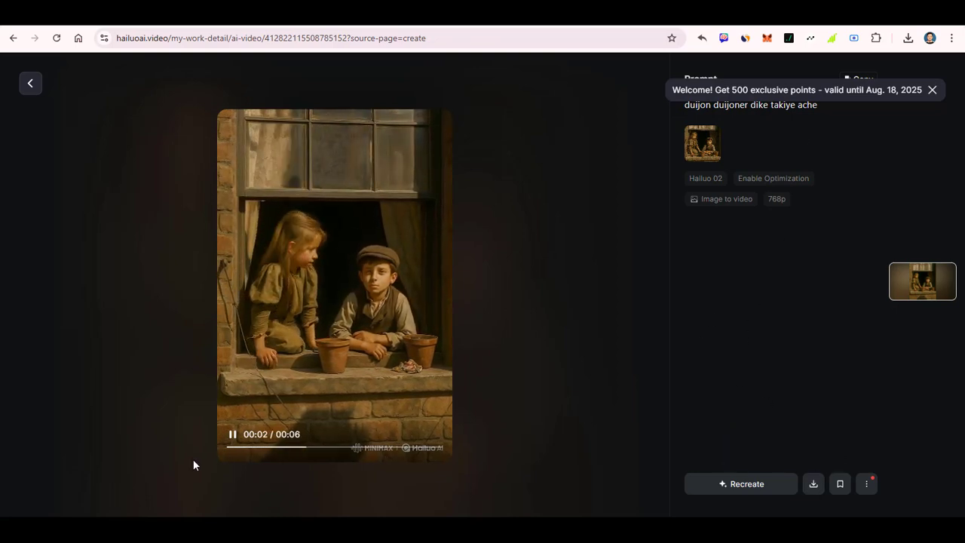
click(228, 437)
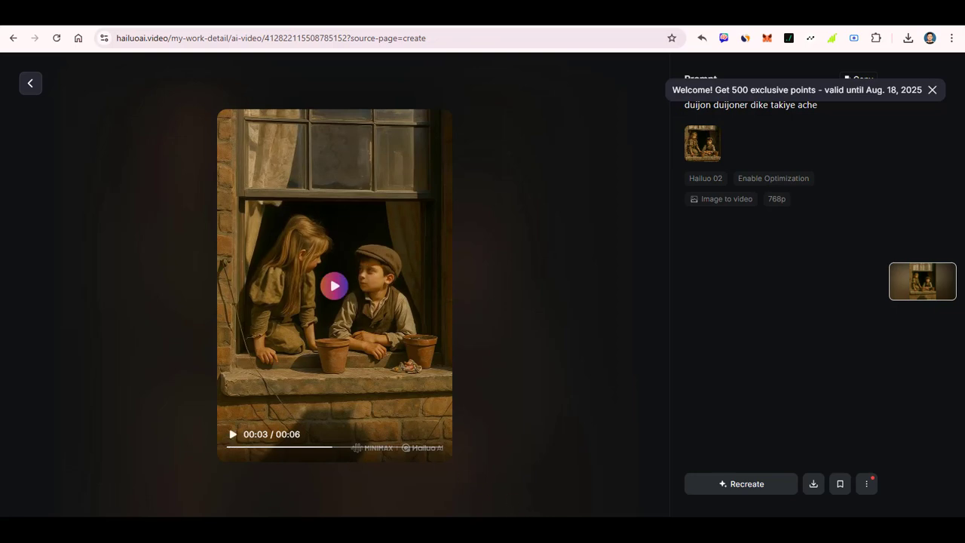
Step: Switch to the ChatGPT conversation and review the original image prompt and its colour result
key(alt+Tab)
scroll(608, 275, up, 5)
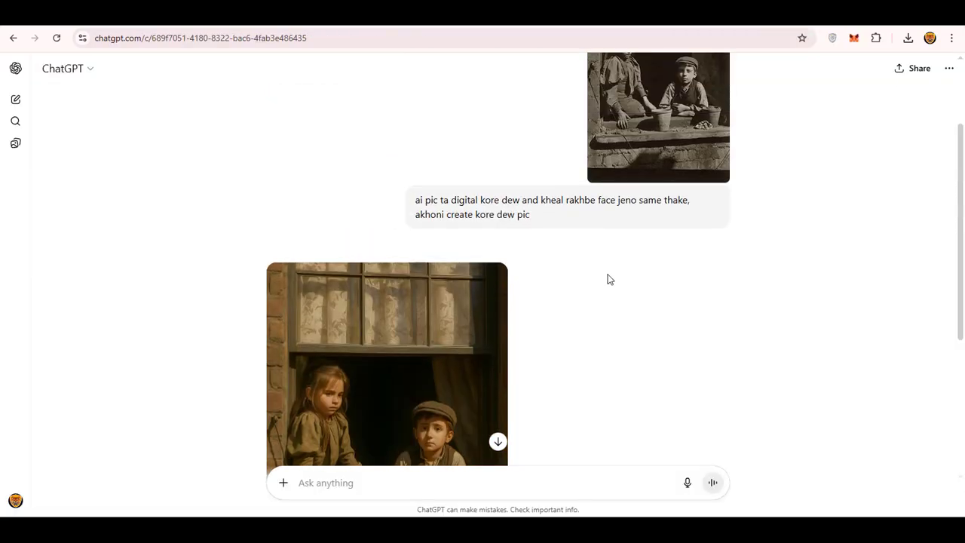